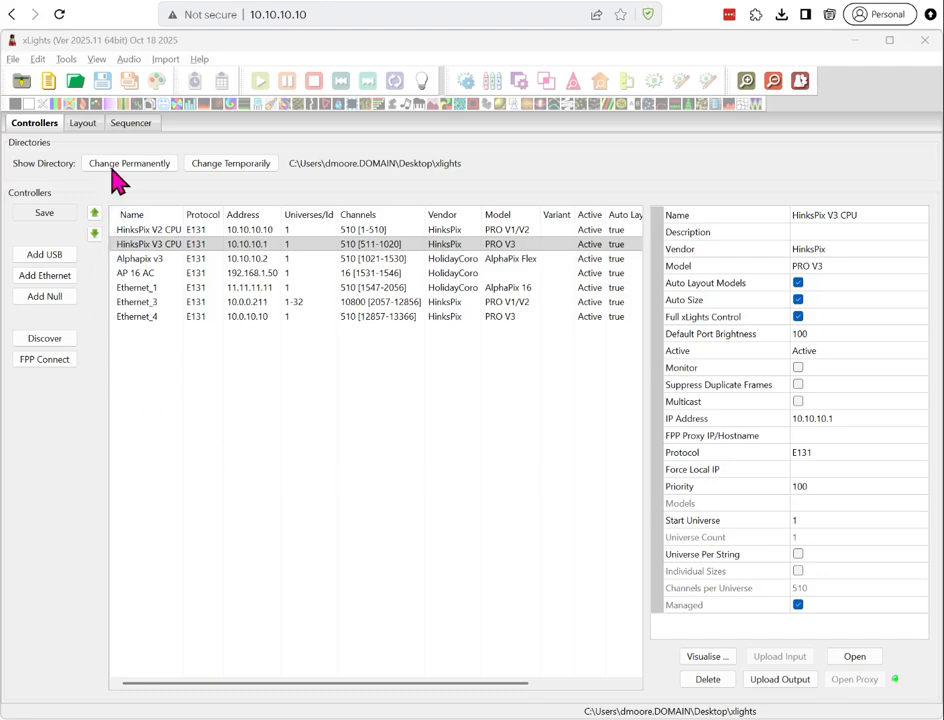
# Step: Review the settings of the HinksPix V2 CPU, HinksPix V3 CPU and Alphapix v3 controllers
pyautogui.click(82, 125)
pyautogui.click(131, 124)
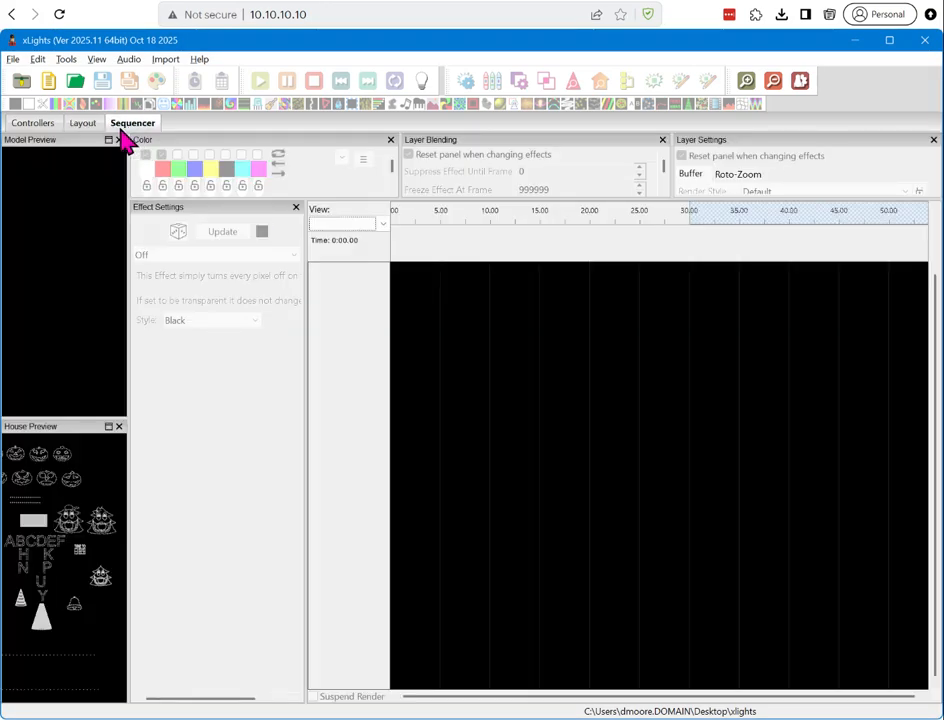
pyautogui.click(42, 125)
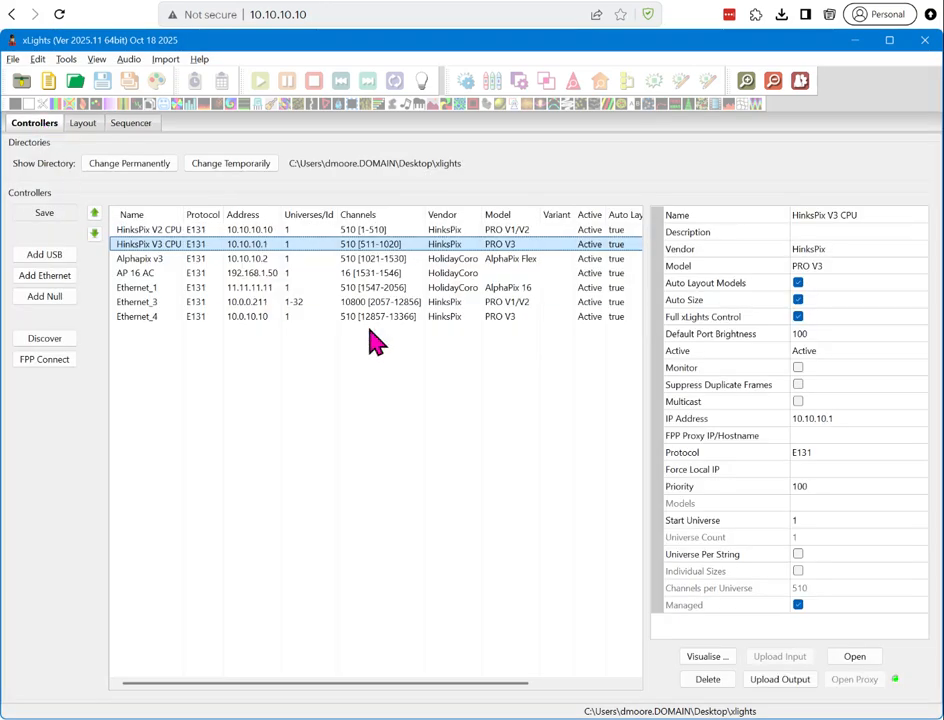
pyautogui.click(180, 231)
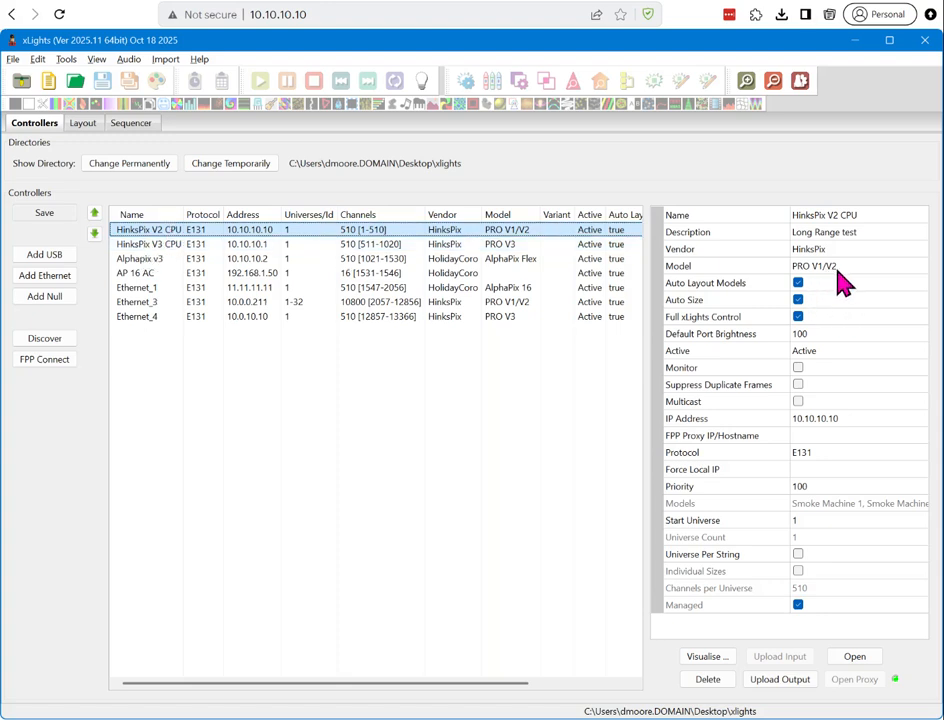
pyautogui.click(245, 245)
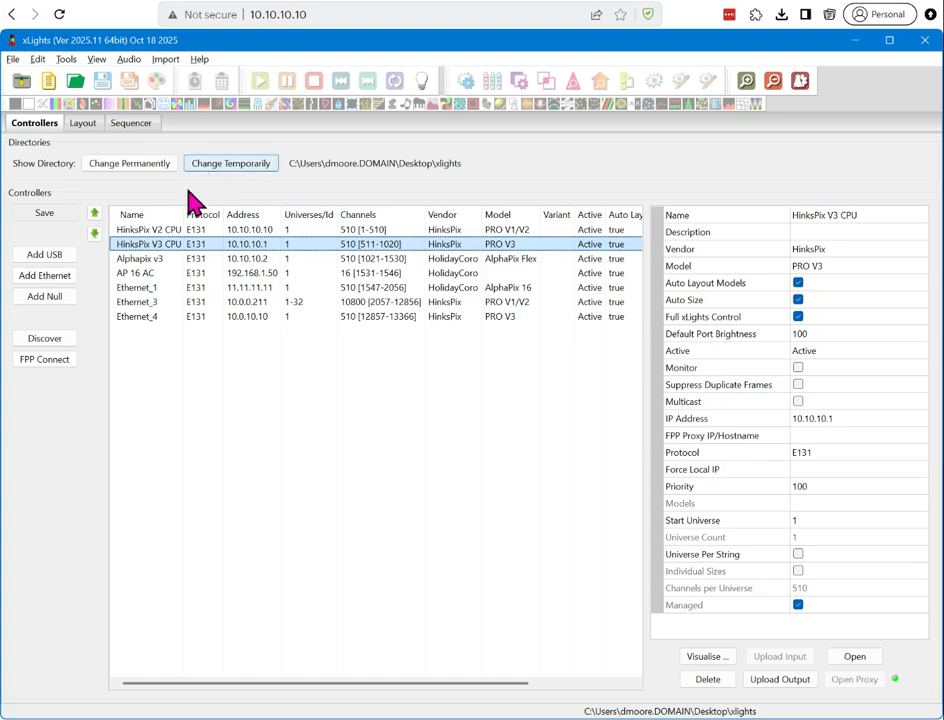
pyautogui.click(379, 259)
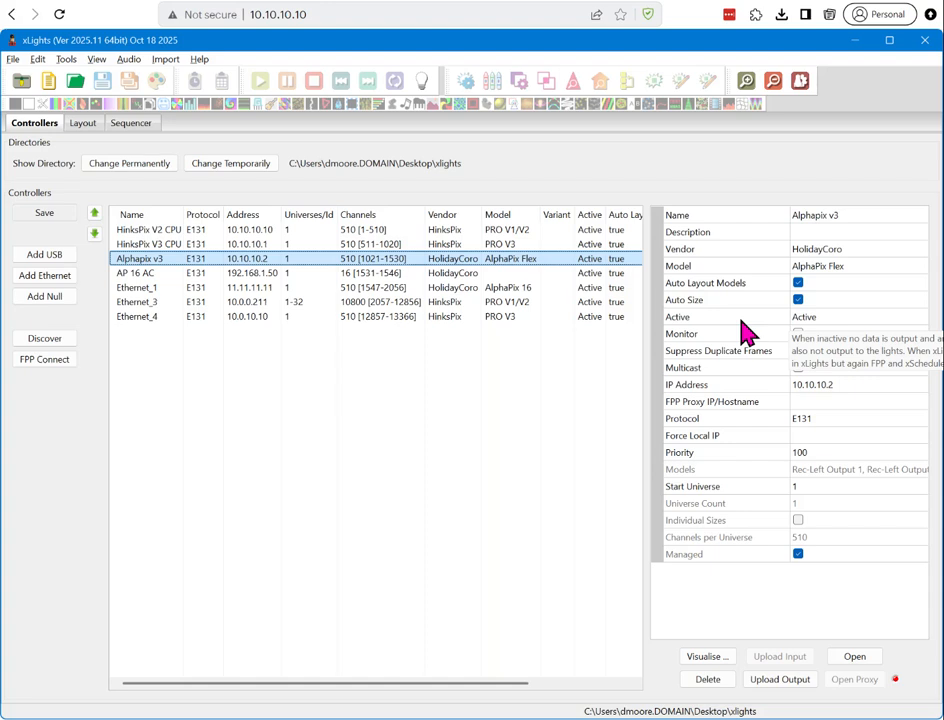
pyautogui.moveTo(697, 330)
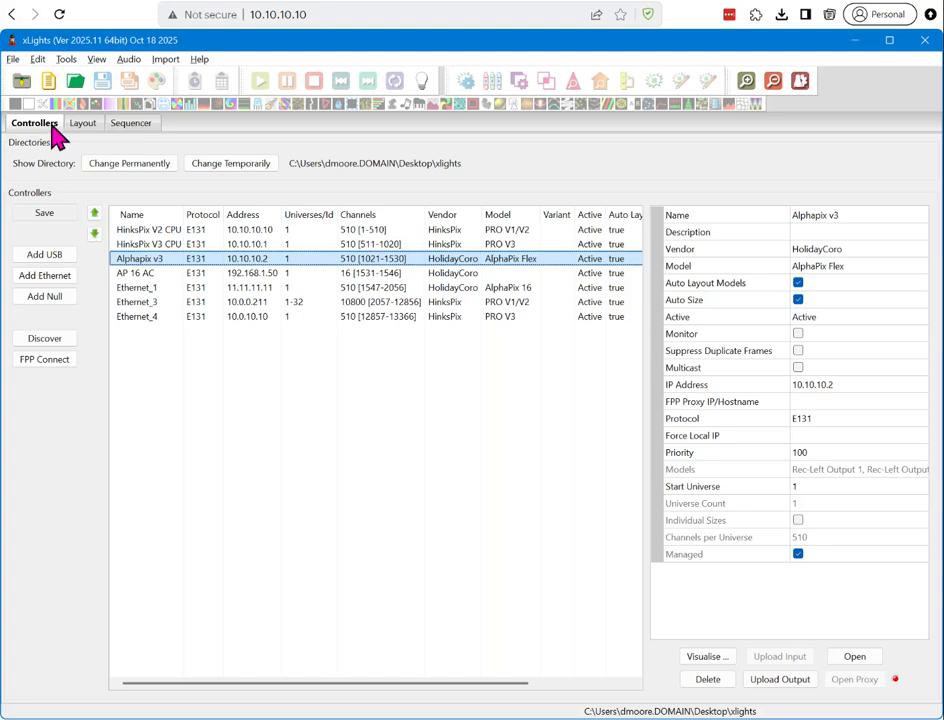
# Step: Check the FSEQ version in the sequence preferences and leave the preferences without saving
pyautogui.click(13, 60)
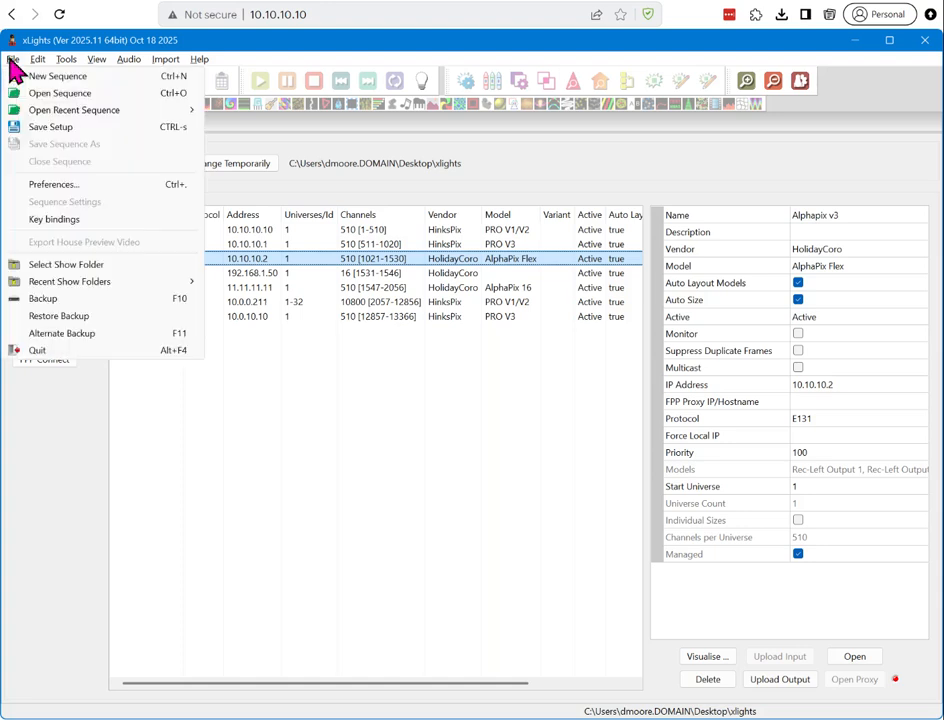
pyautogui.click(40, 189)
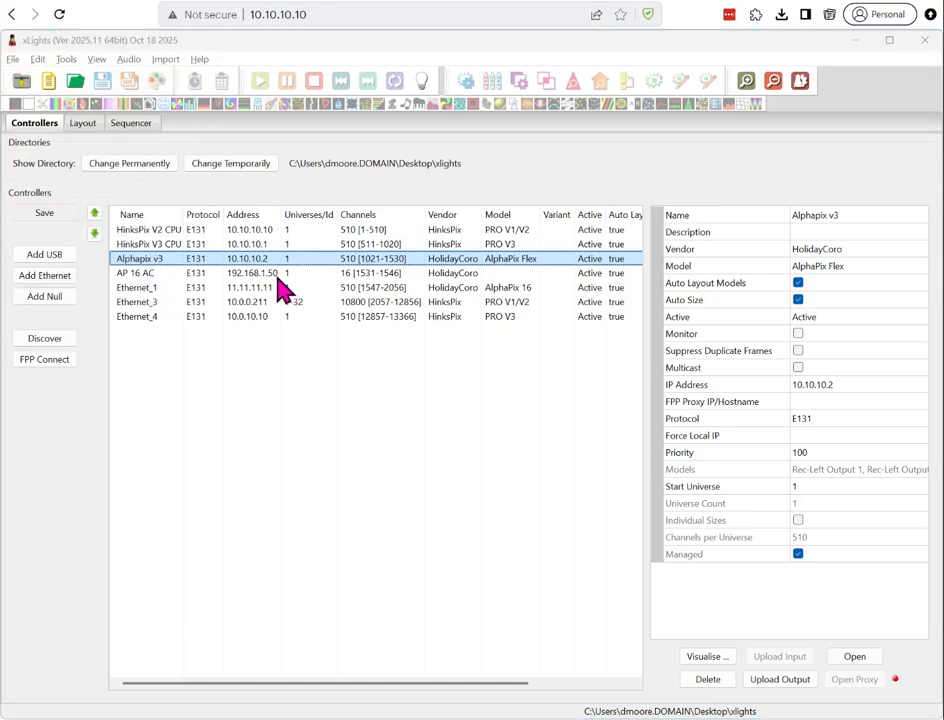
pyautogui.click(249, 149)
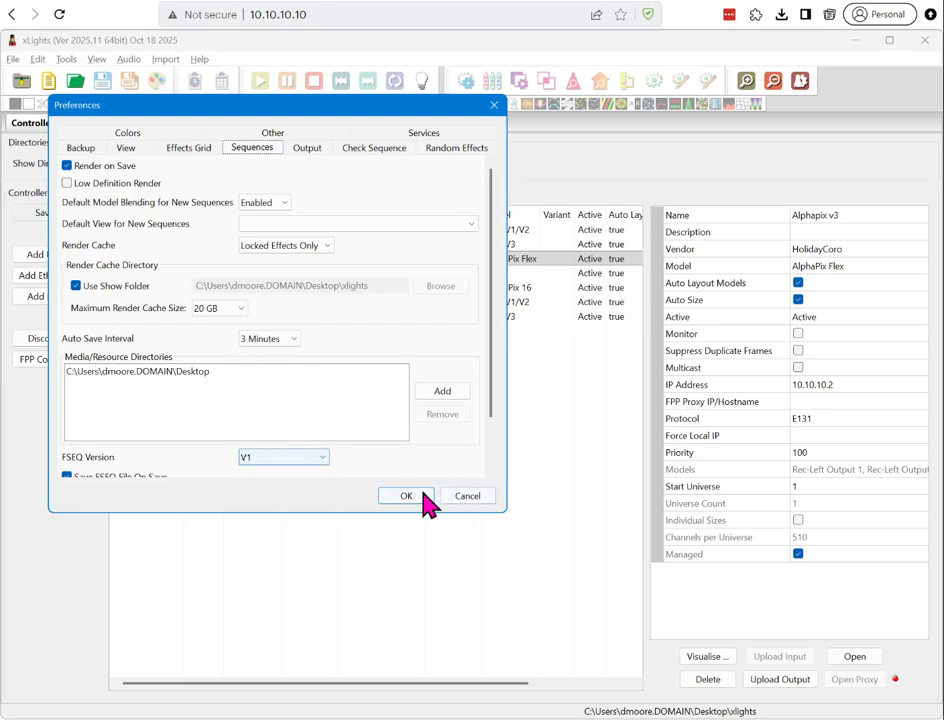
pyautogui.click(465, 496)
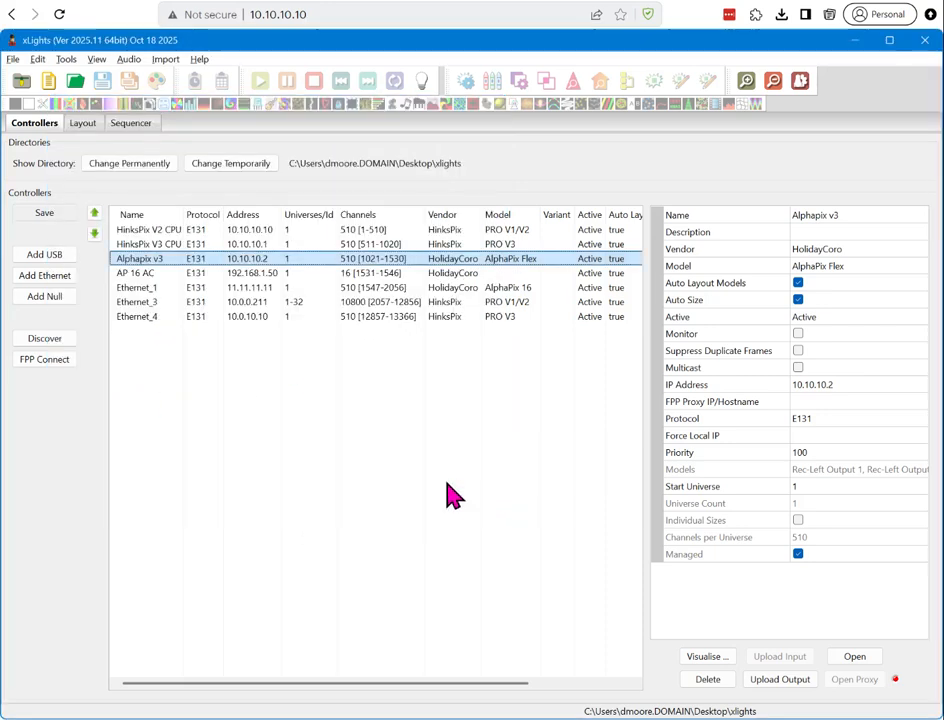
# Step: Open the HinksPix Export tool and enlarge its window
pyautogui.click(12, 59)
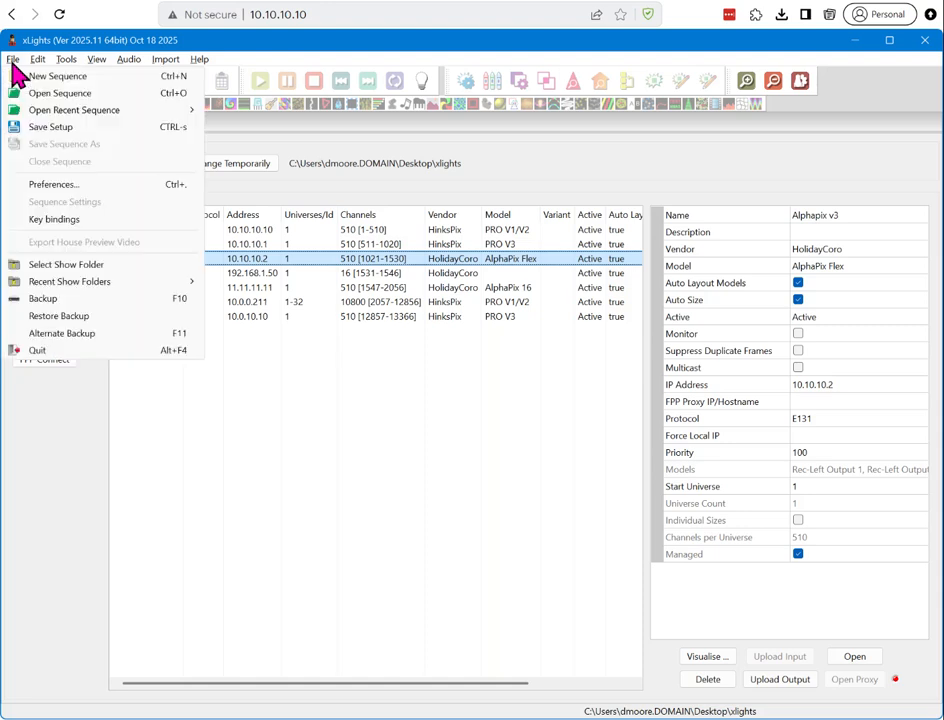
pyautogui.moveTo(62, 59)
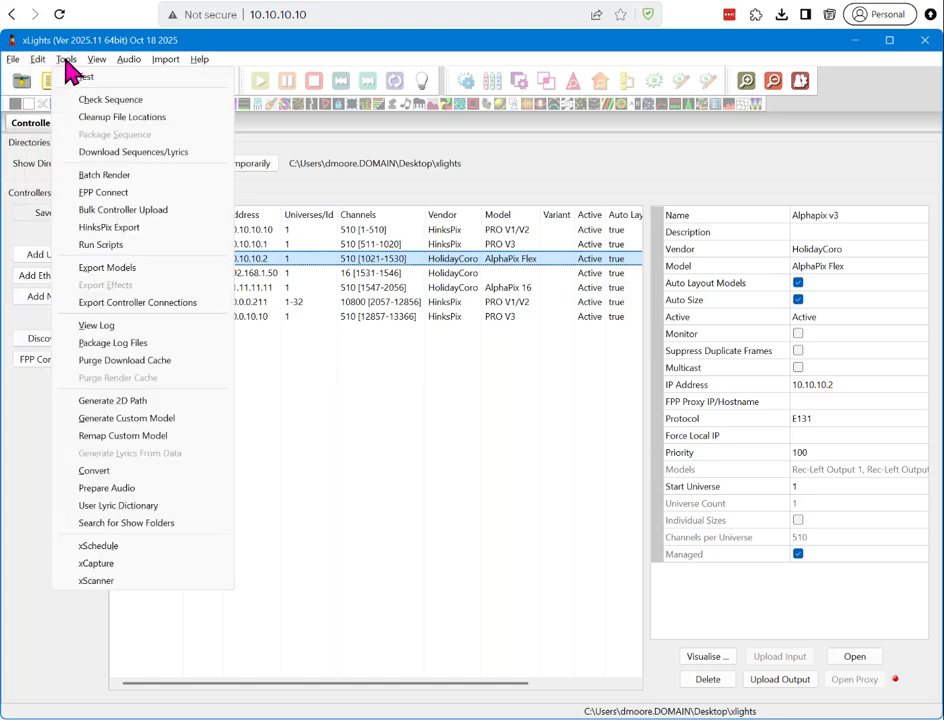
pyautogui.click(138, 228)
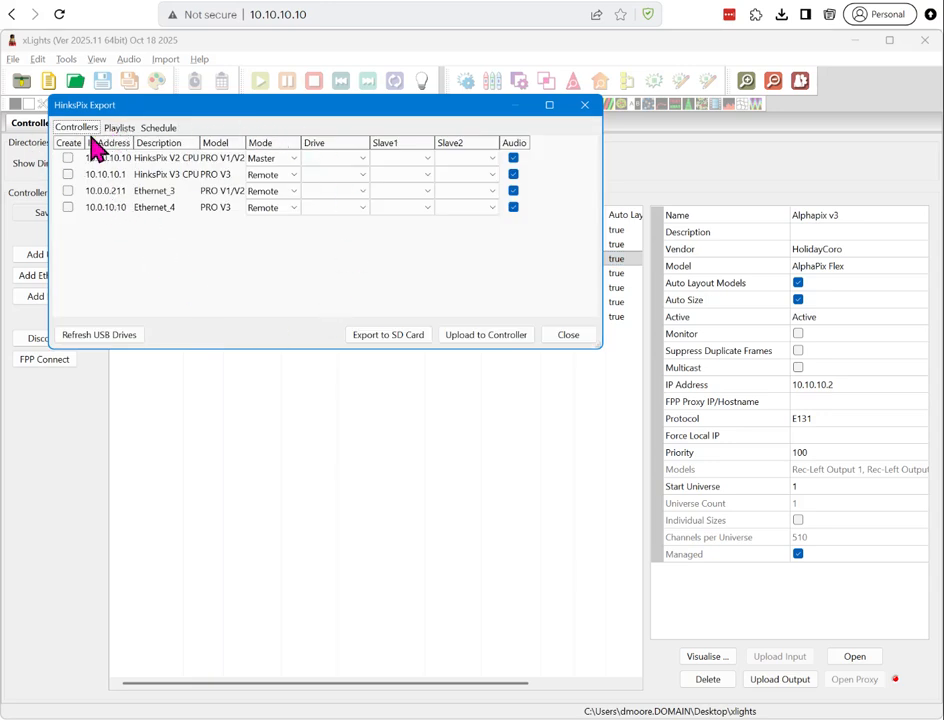
pyautogui.moveTo(600, 349); pyautogui.dragTo(730, 461)
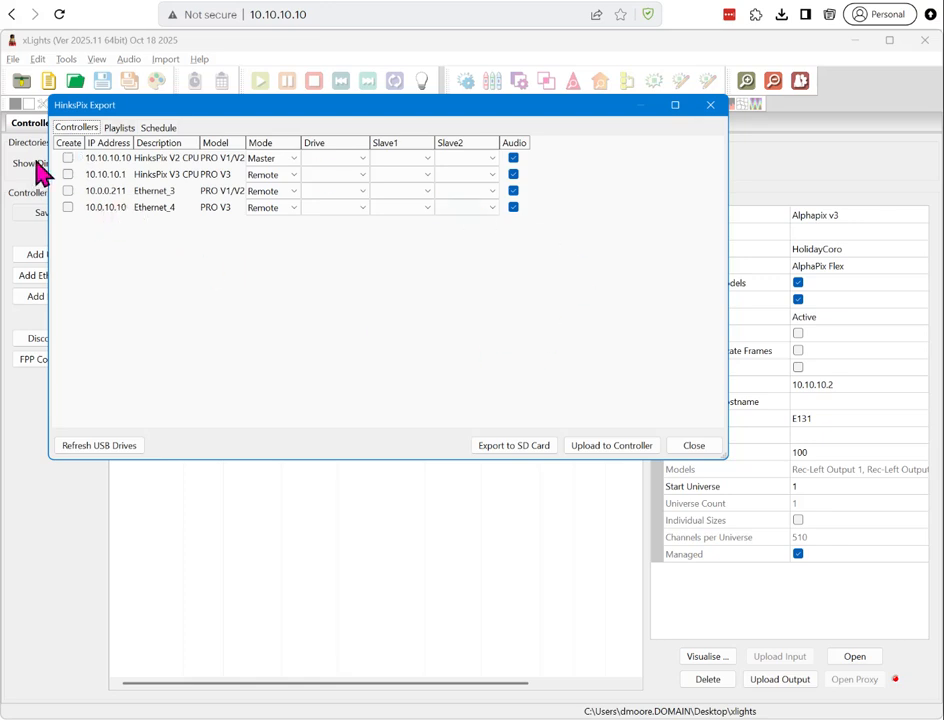
# Step: Disable audio export for the Ethernet_4, Ethernet_3 and HinksPix V3 CPU controllers
pyautogui.click(513, 207)
pyautogui.click(513, 190)
pyautogui.click(513, 174)
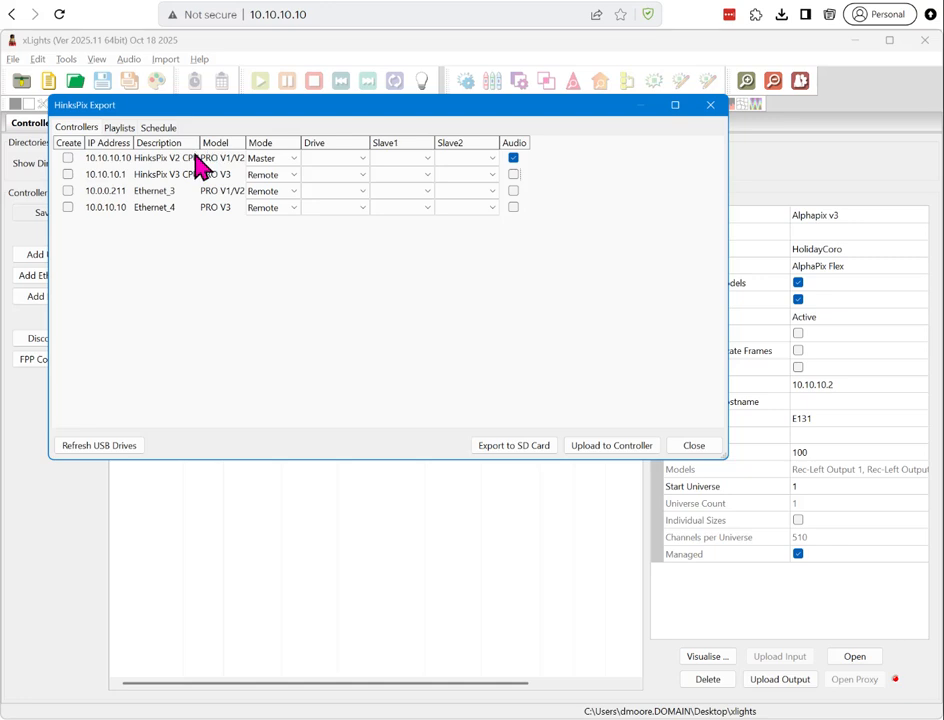
# Step: Mark the HinksPix V2 CPU controller for file creation and refresh the available USB drives
pyautogui.click(67, 158)
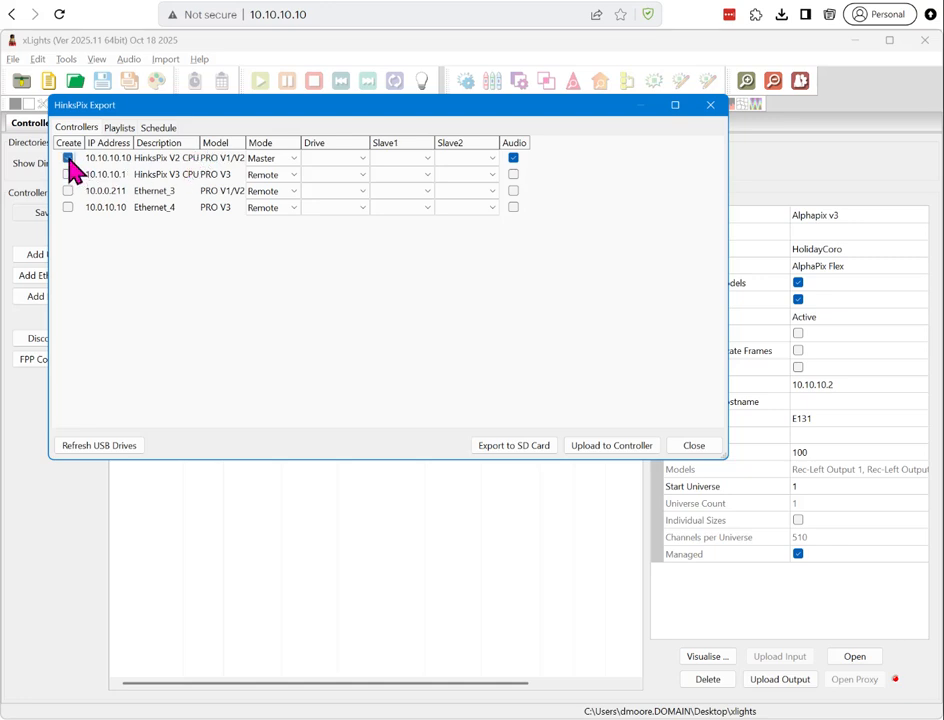
pyautogui.click(272, 160)
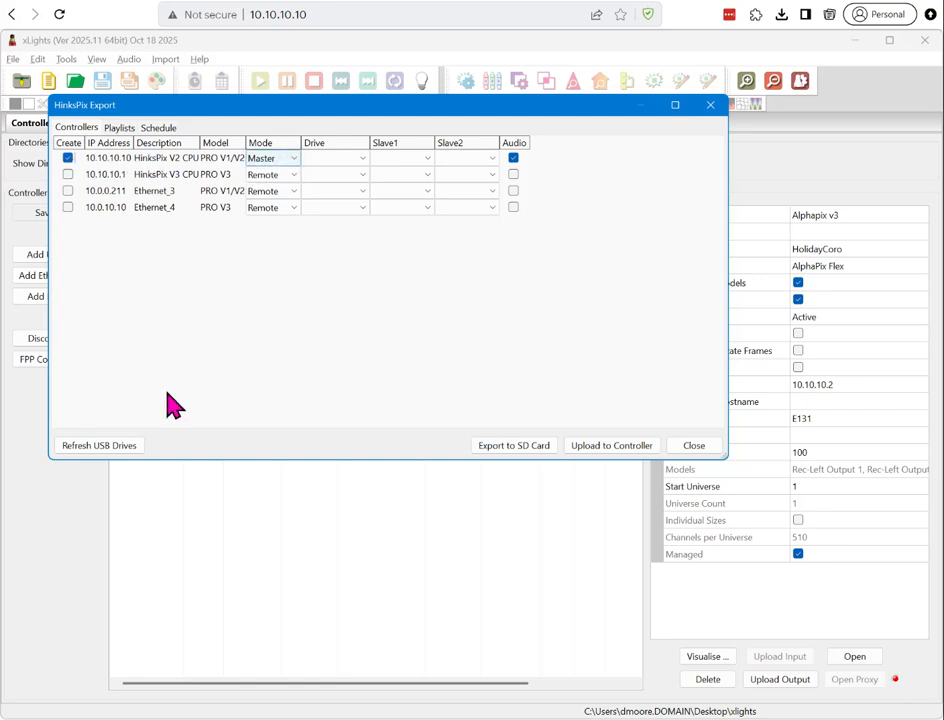
pyautogui.click(350, 161)
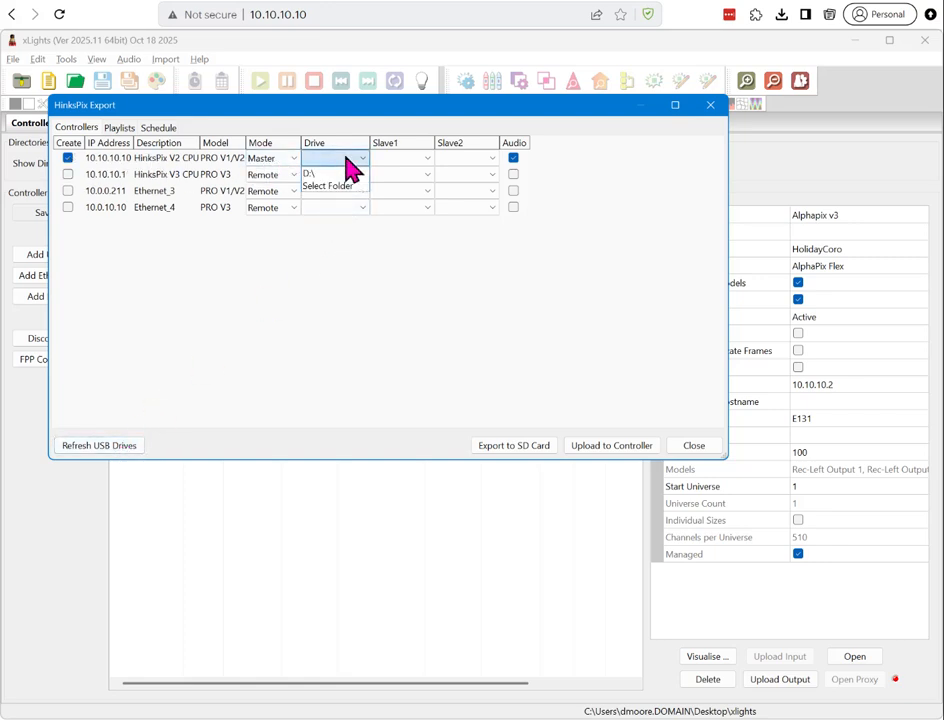
pyautogui.click(323, 174)
pyautogui.click(105, 446)
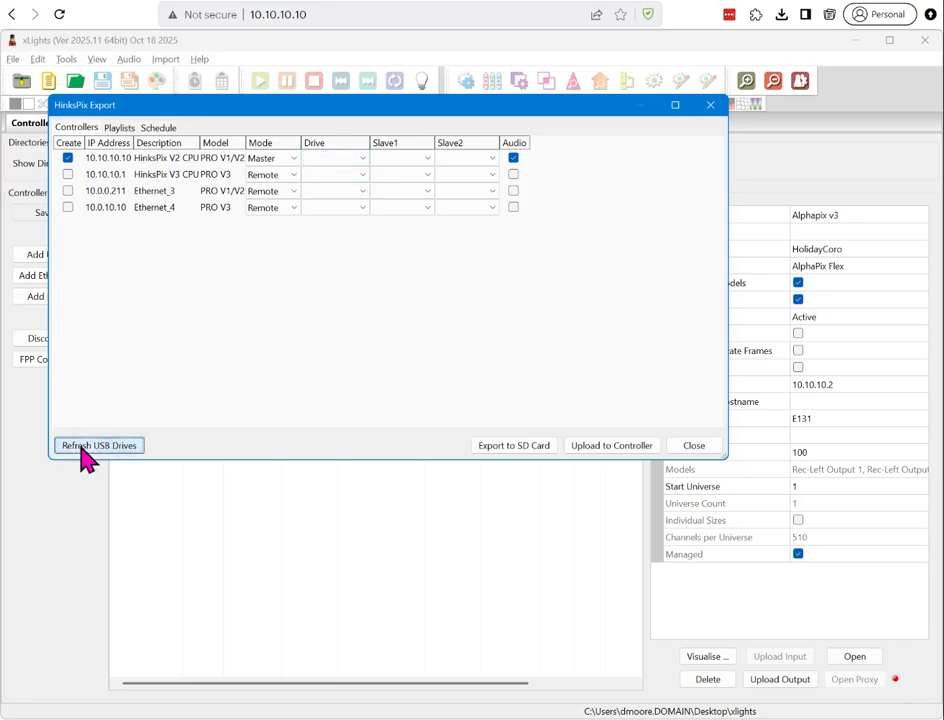
# Step: Keep the HinksPix V2 CPU in Master mode and set its export drive to D:\
pyautogui.click(288, 160)
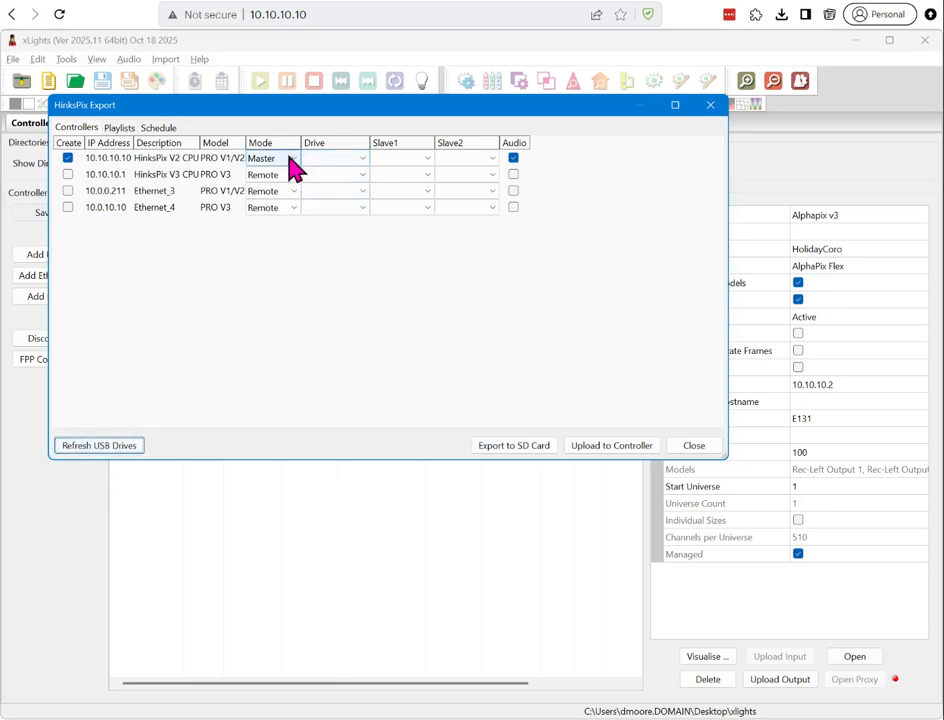
pyautogui.click(291, 165)
pyautogui.click(275, 162)
pyautogui.click(354, 162)
pyautogui.click(354, 162)
pyautogui.click(322, 176)
pyautogui.click(328, 176)
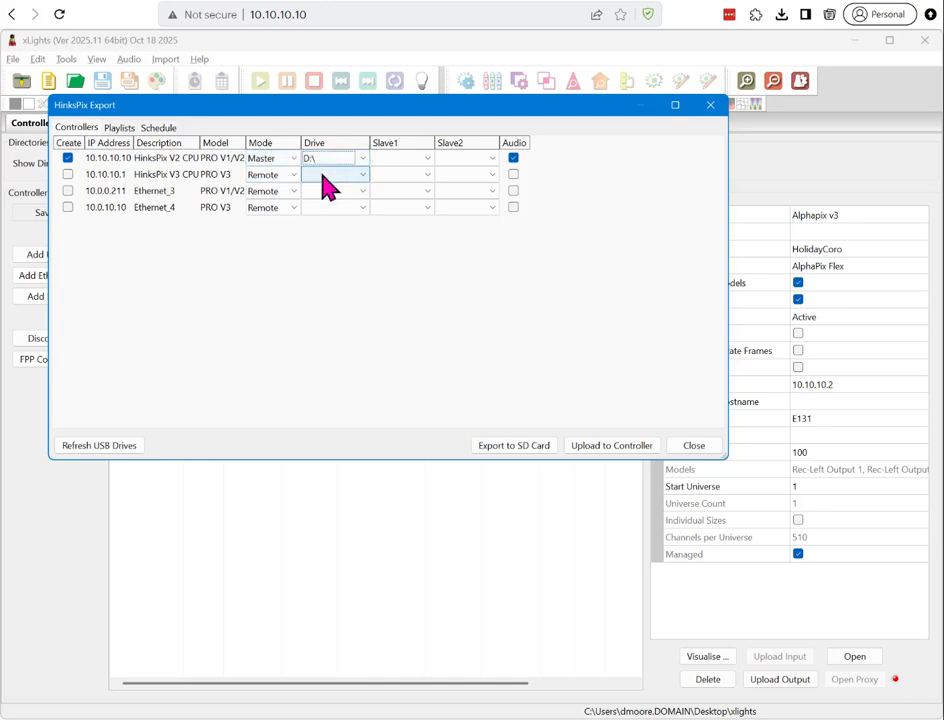
pyautogui.click(324, 180)
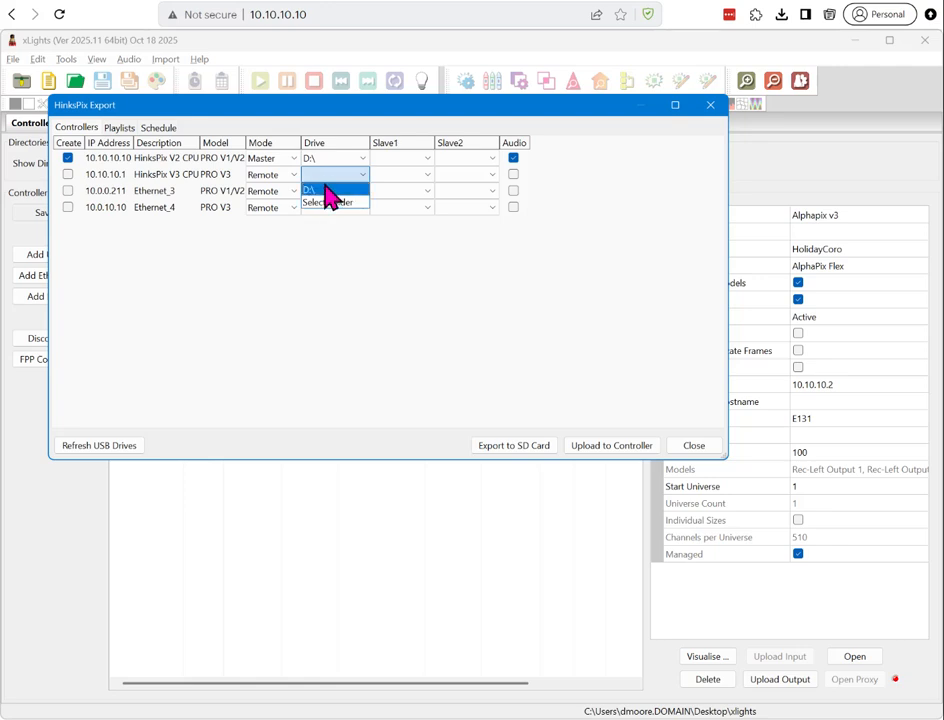
pyautogui.click(337, 158)
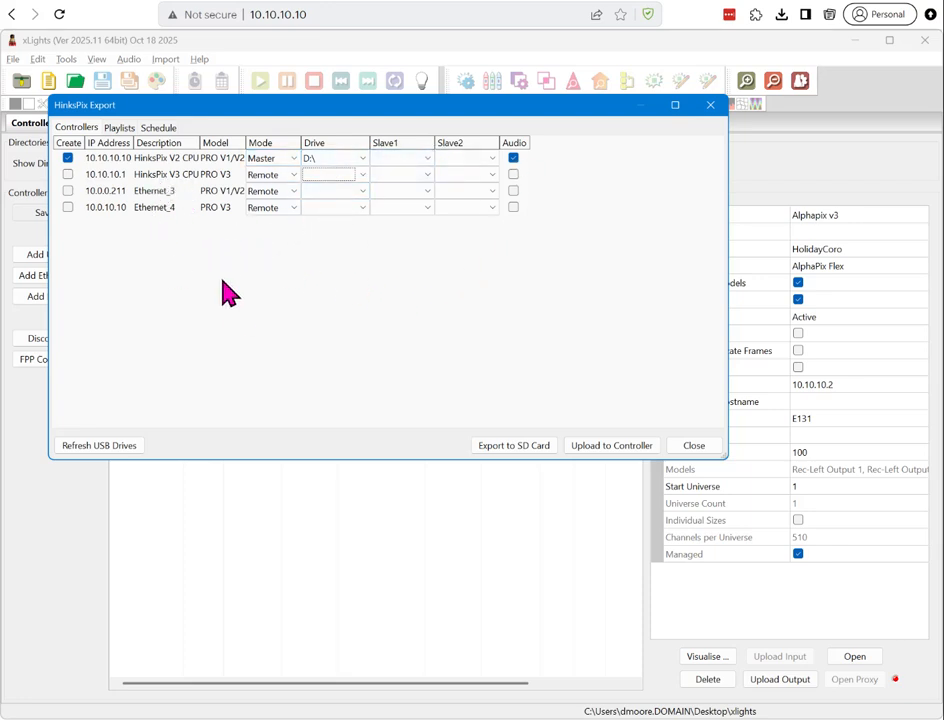
# Step: Create a playlist named MAIN and include the HPP-EXPORTTEST1.fseq sequence in it
pyautogui.click(119, 128)
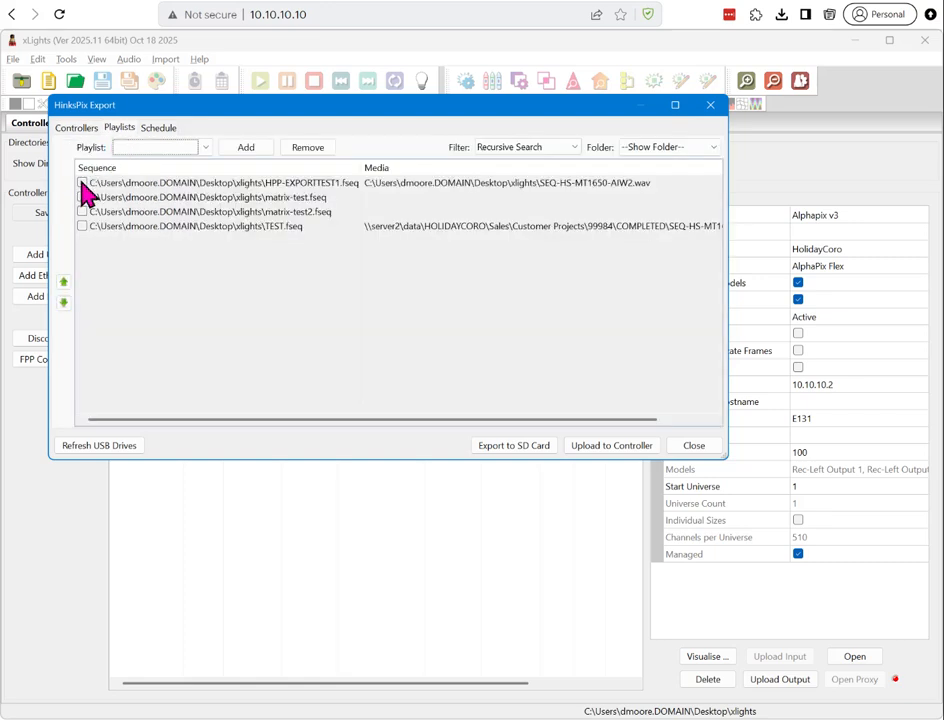
pyautogui.click(252, 150)
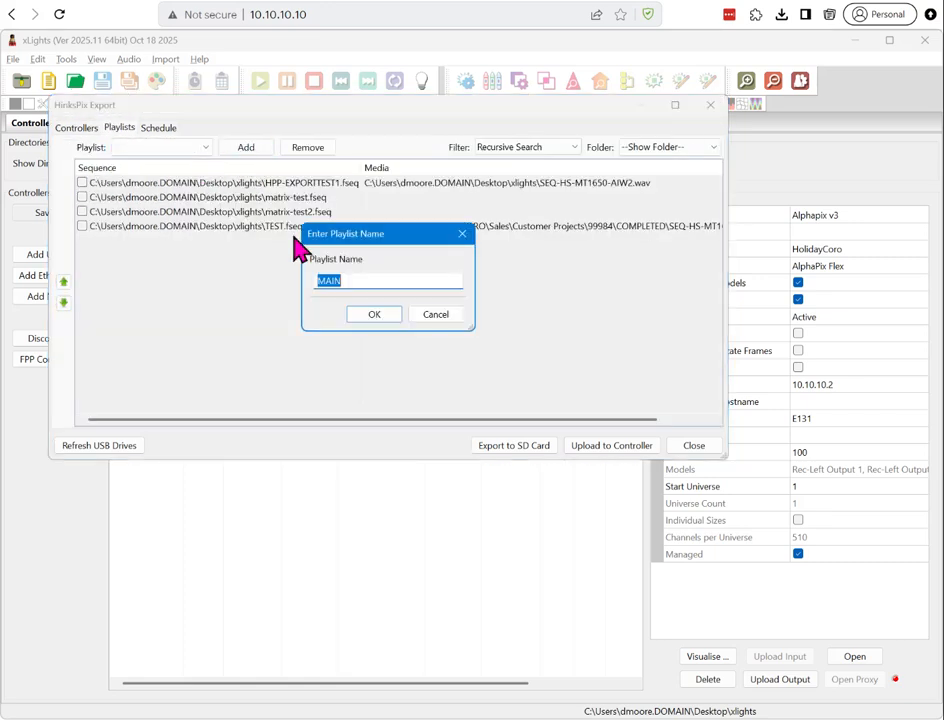
pyautogui.click(372, 318)
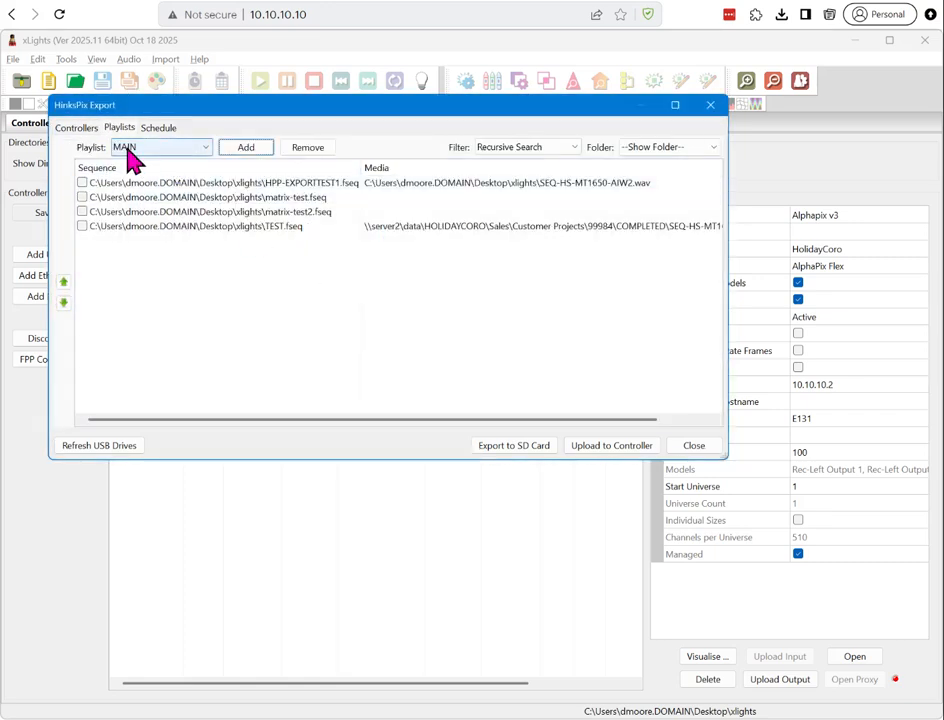
pyautogui.click(83, 183)
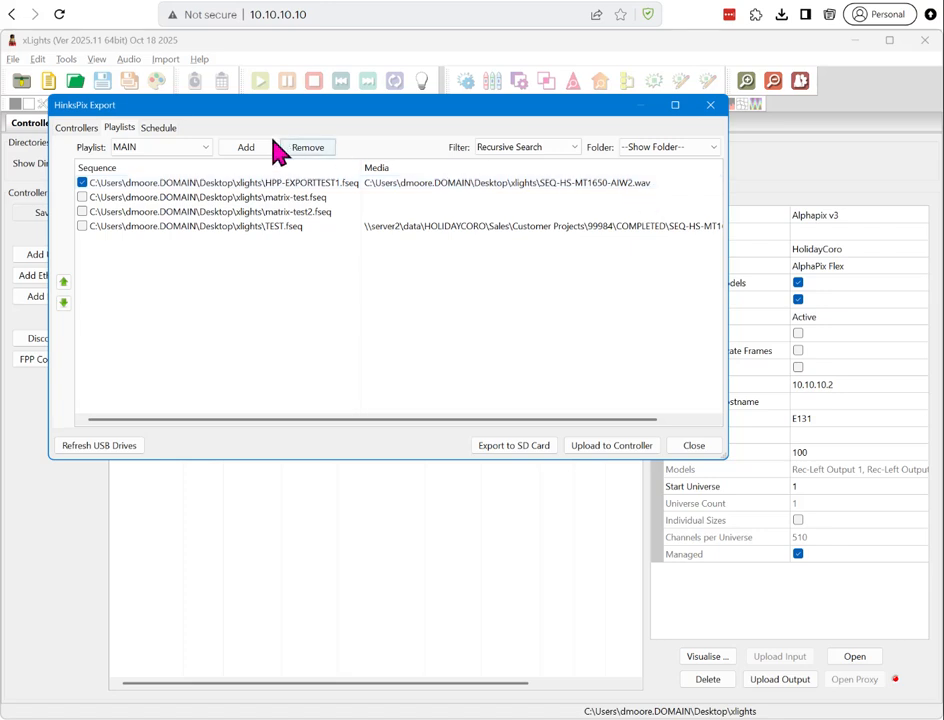
# Step: Check the weekly playlist schedule and export the HinksPix V2 CPU files to the SD card
pyautogui.click(157, 128)
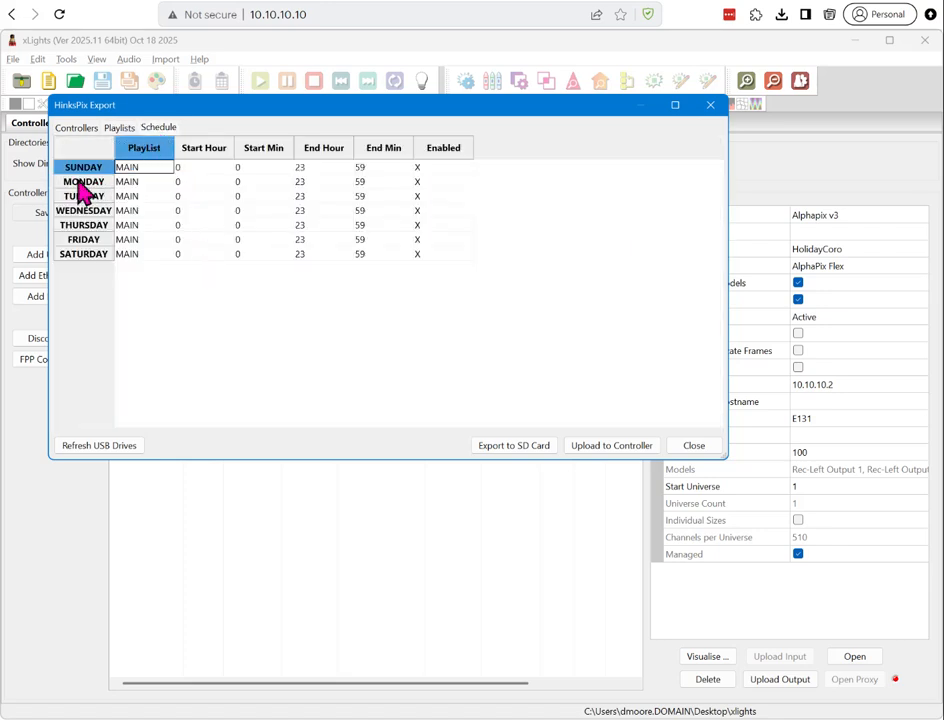
pyautogui.click(77, 128)
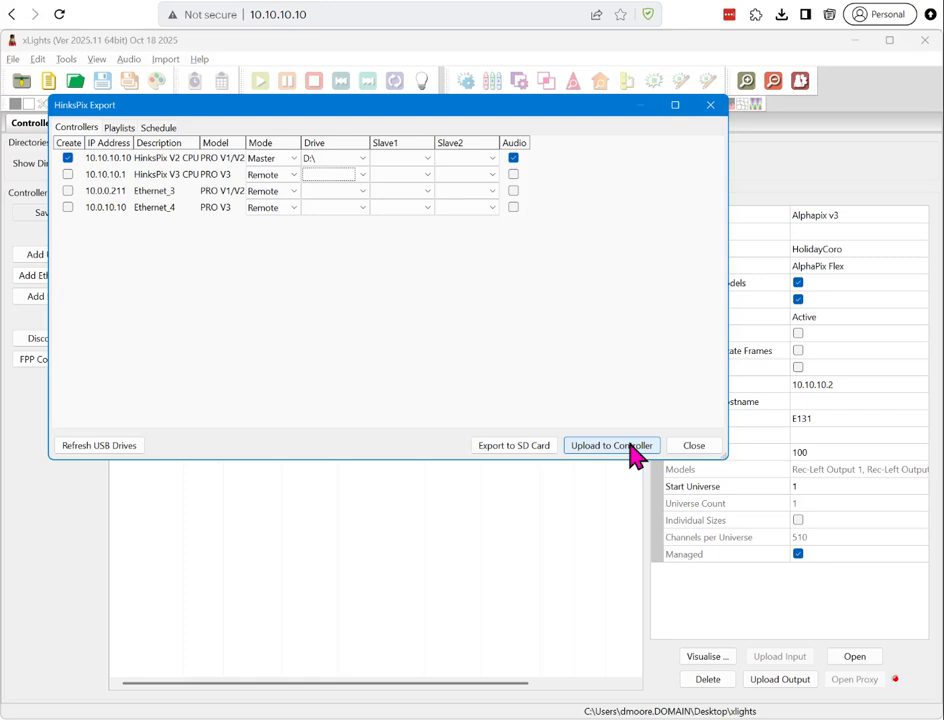
pyautogui.click(500, 447)
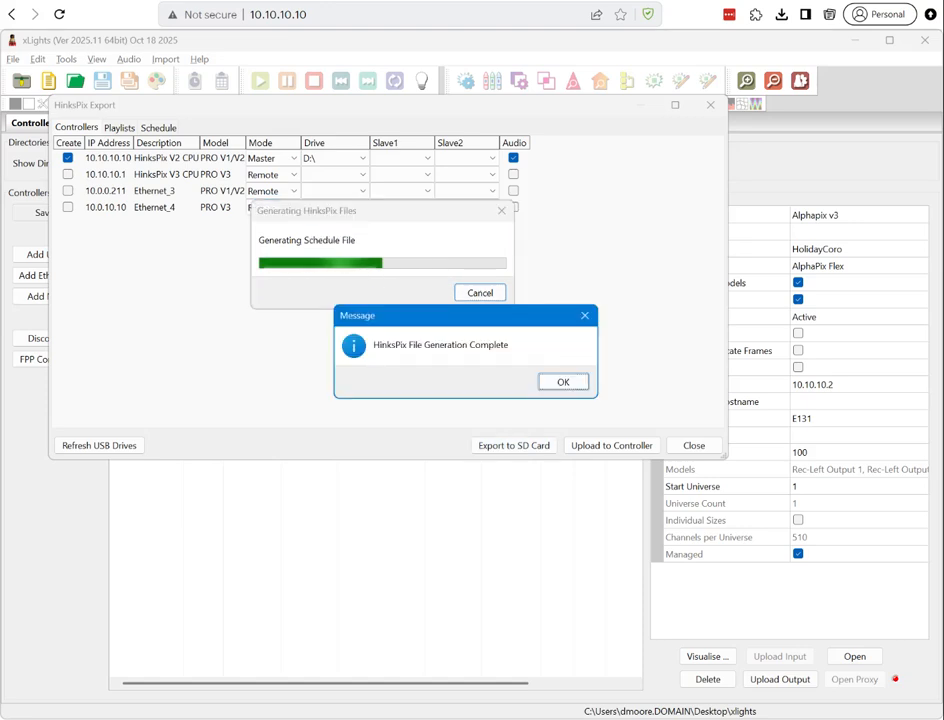
pyautogui.click(563, 382)
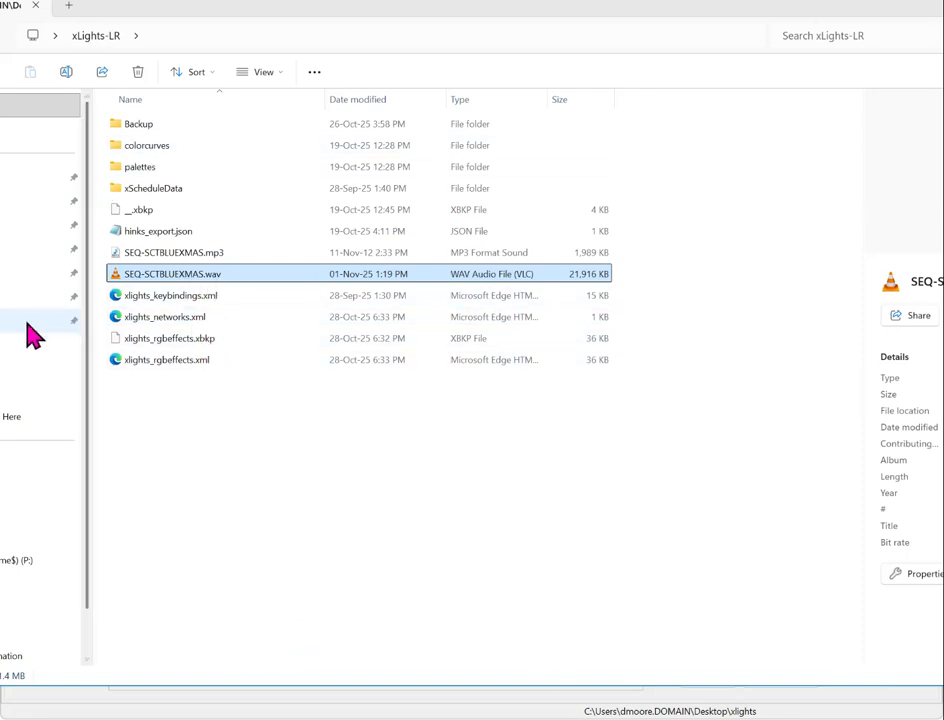
# Step: Examine the exported audio, sequence and playlist files on USB Drive (D:) in File Explorer, and return to xLights
pyautogui.click(40, 537)
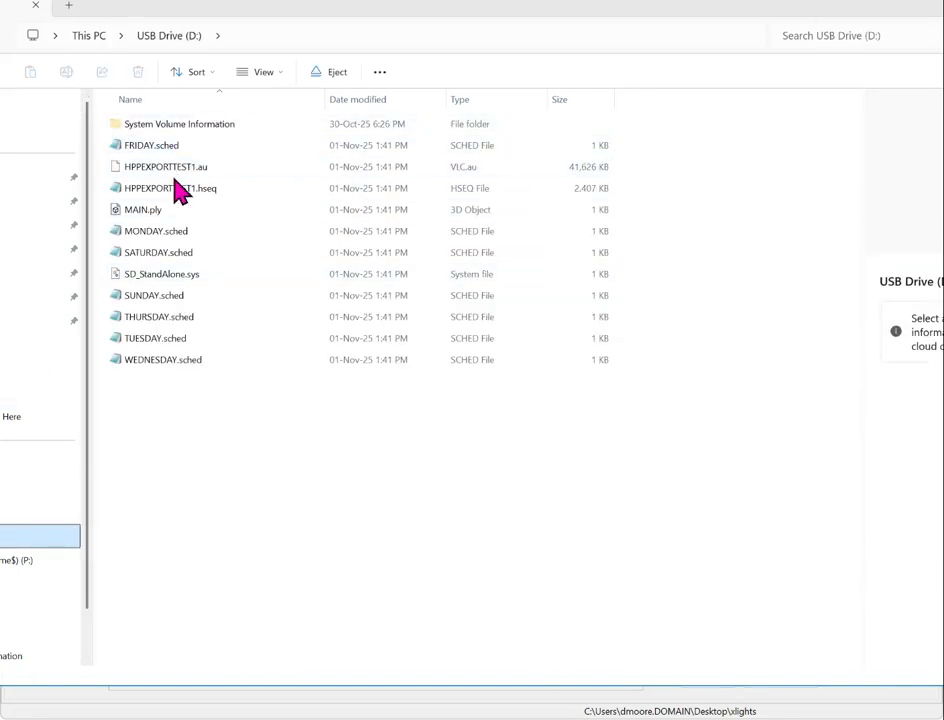
pyautogui.click(192, 169)
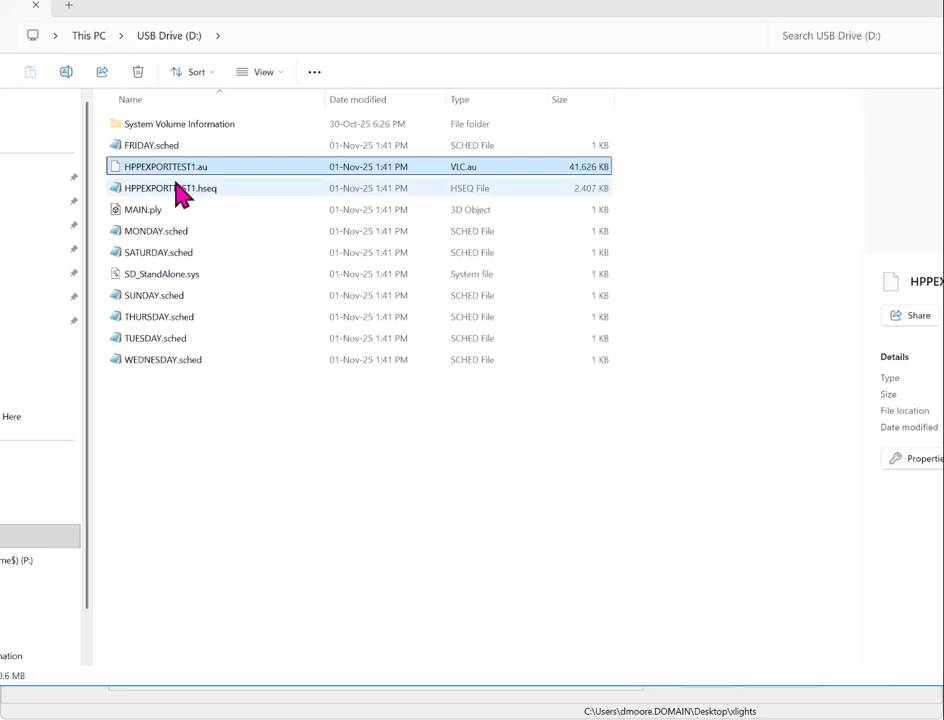
pyautogui.click(173, 194)
pyautogui.click(150, 210)
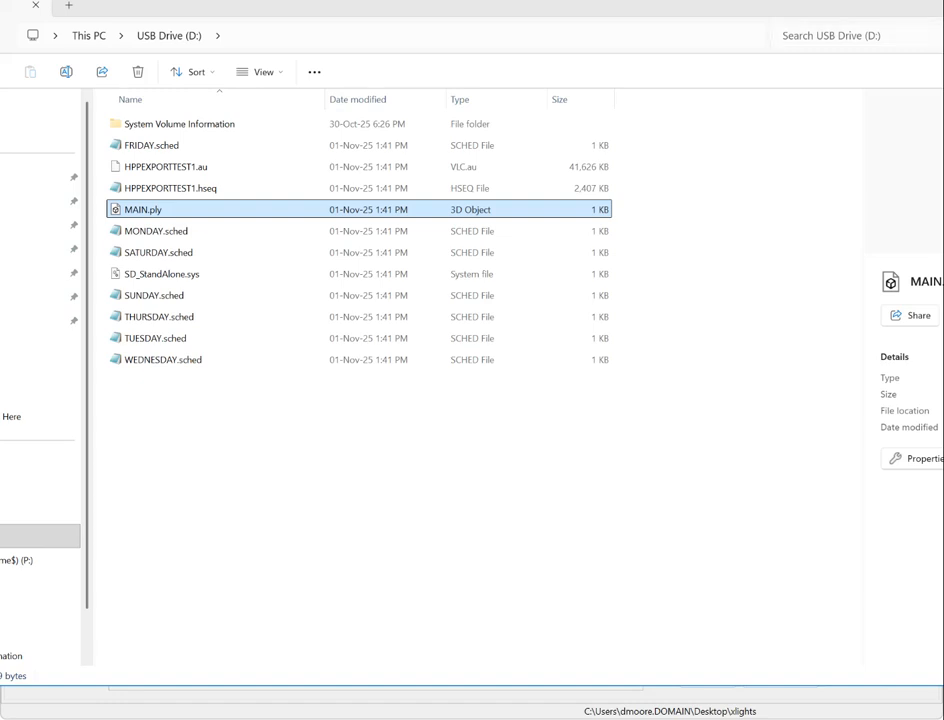
pyautogui.hotkey('alt', 'Tab')
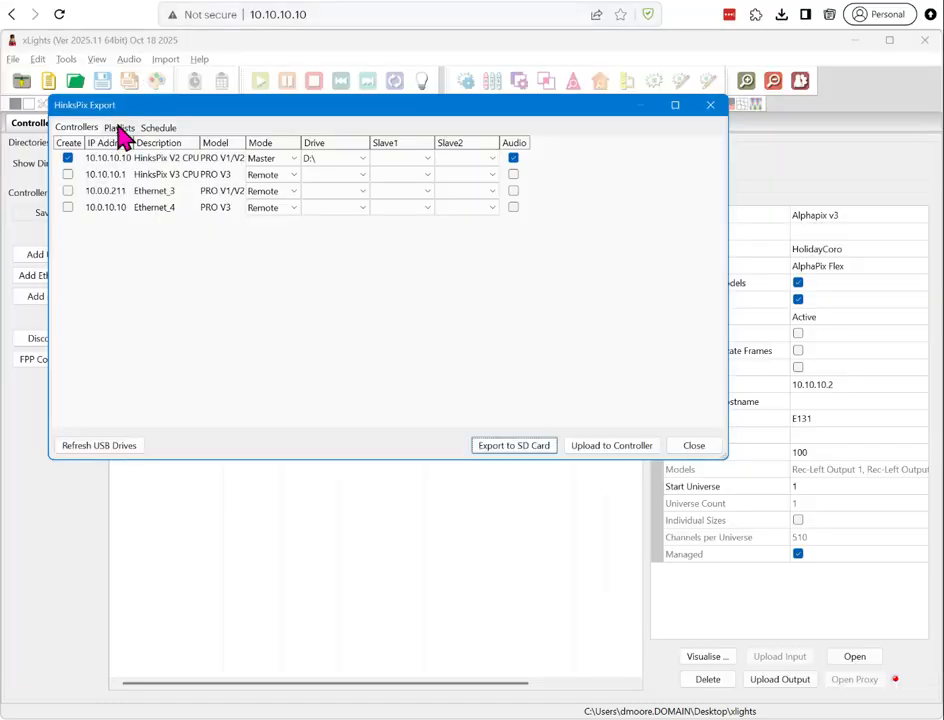
# Step: Select the HinksPix V3 CPU for export instead of the V2 CPU, with drive D:\ for the V3 and Select Folder for the V2
pyautogui.click(67, 157)
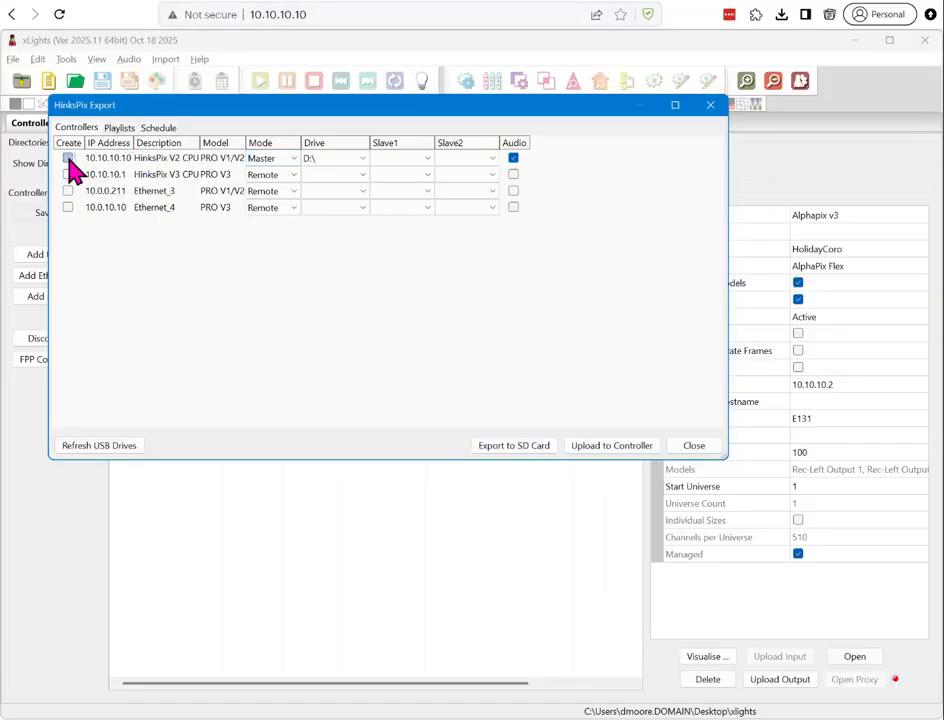
pyautogui.click(67, 174)
pyautogui.click(328, 174)
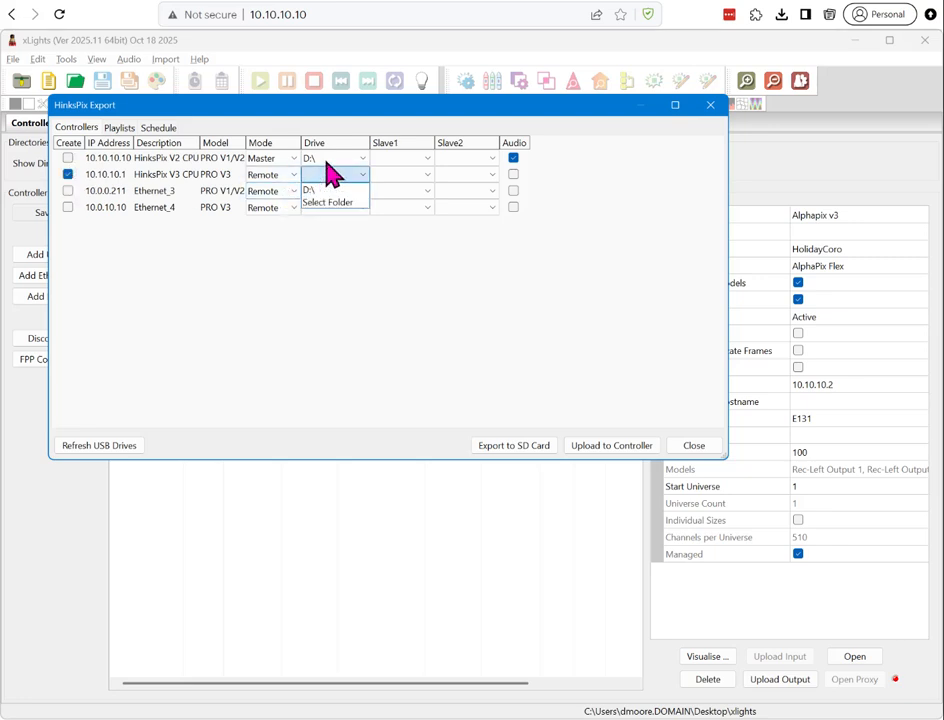
pyautogui.click(318, 189)
pyautogui.click(345, 158)
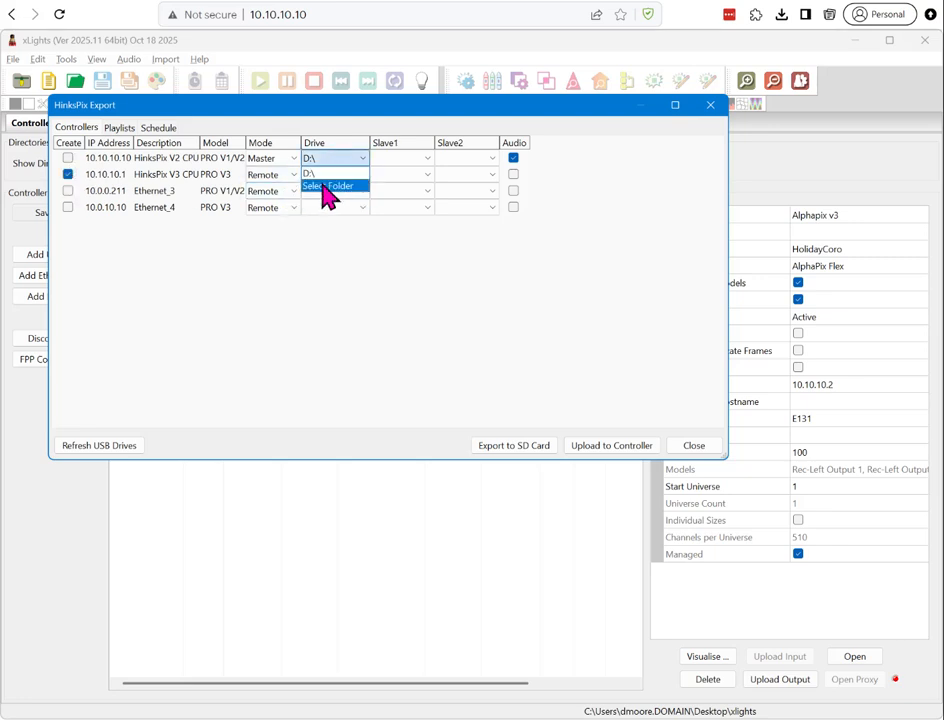
pyautogui.click(325, 185)
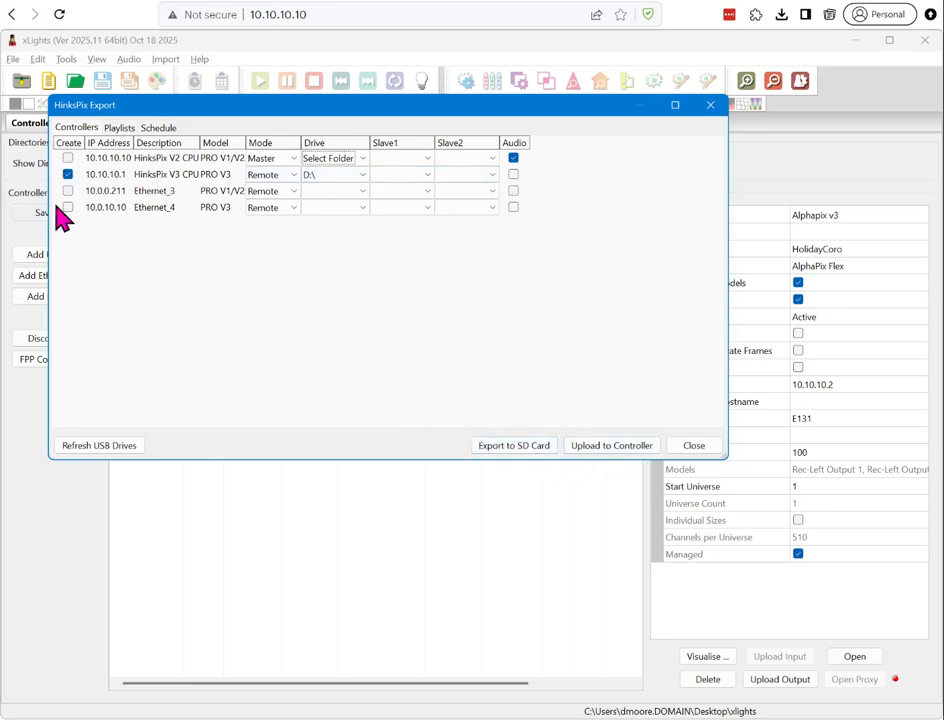
# Step: Refresh the USB drives and view the upload and mode actions available for the HinksPix V3 CPU
pyautogui.click(101, 447)
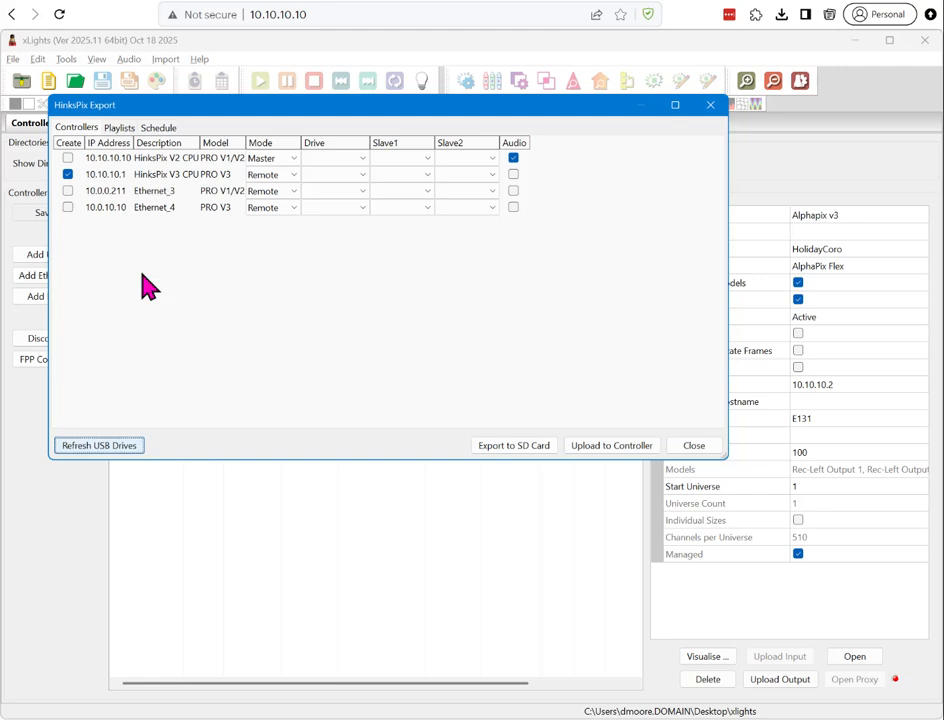
pyautogui.rightClick(173, 175)
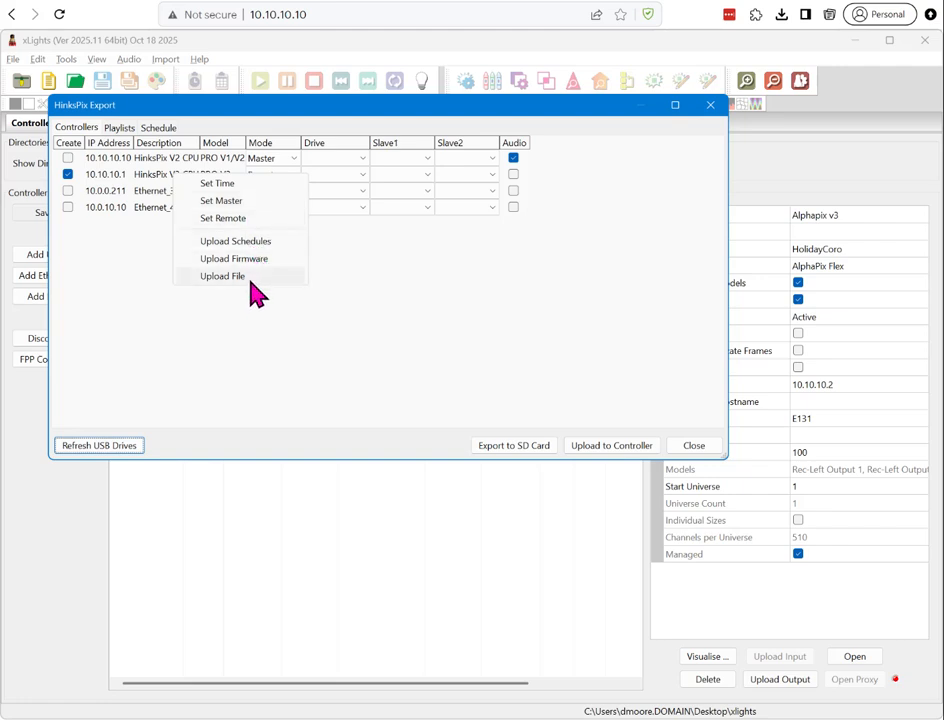
pyautogui.click(220, 345)
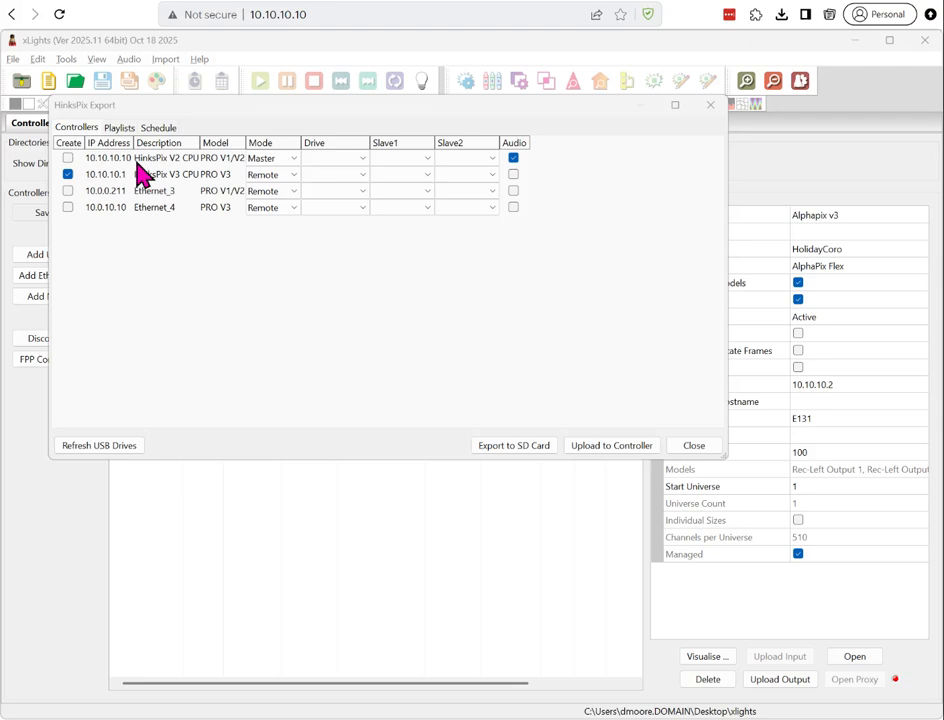
# Step: Switch to the HinksPix controller's web configuration at 10.10.10.10 in the browser and open its Operating Mode settings
pyautogui.click(449, 8)
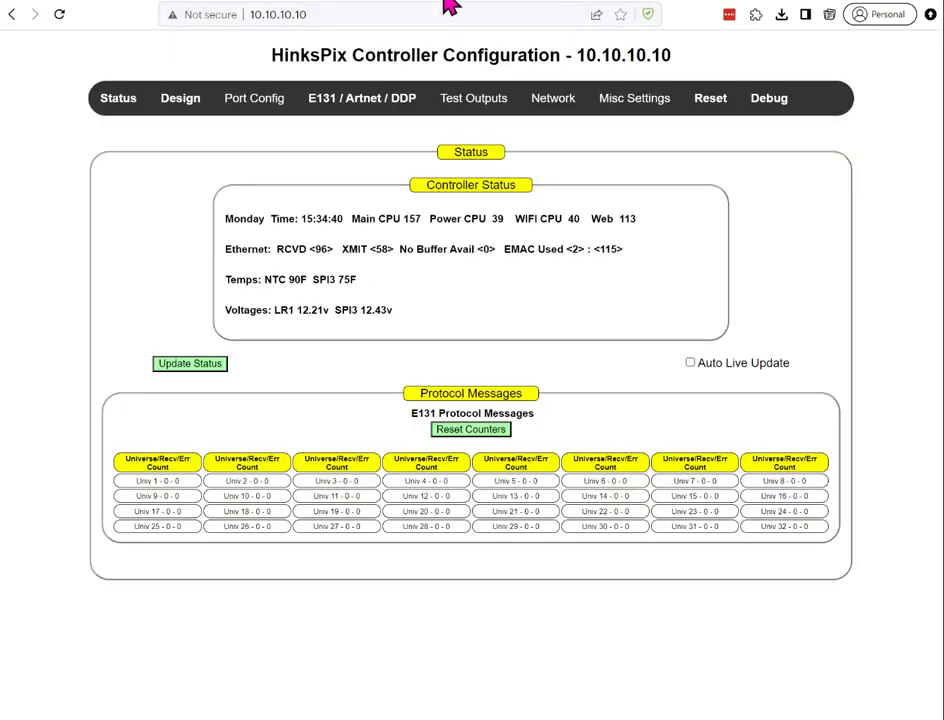
pyautogui.moveTo(574, 55); pyautogui.dragTo(745, 70)
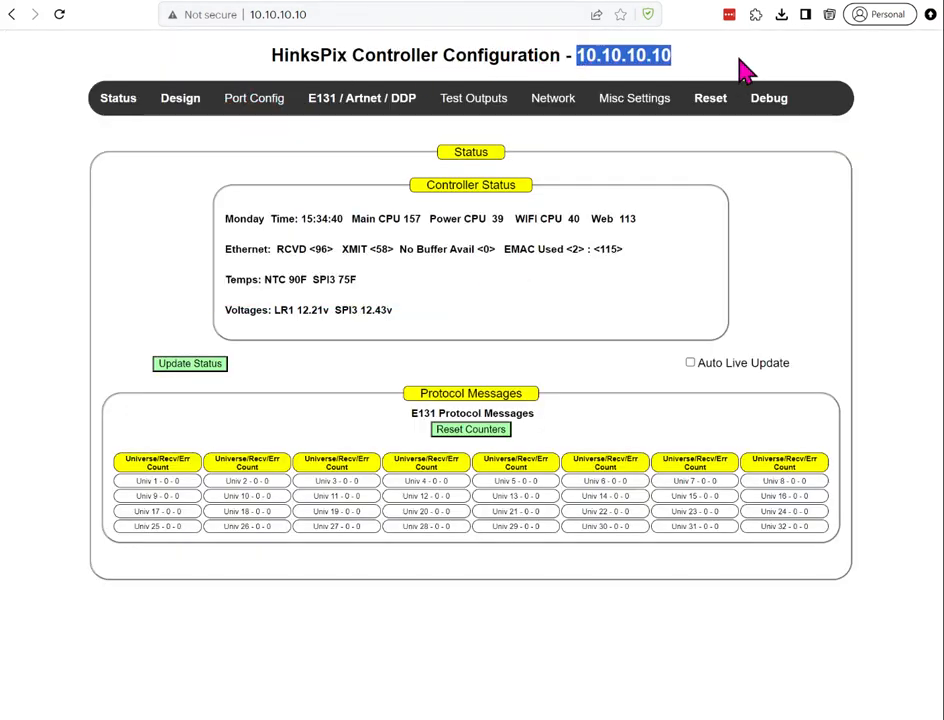
pyautogui.moveTo(620, 117)
pyautogui.moveTo(585, 114)
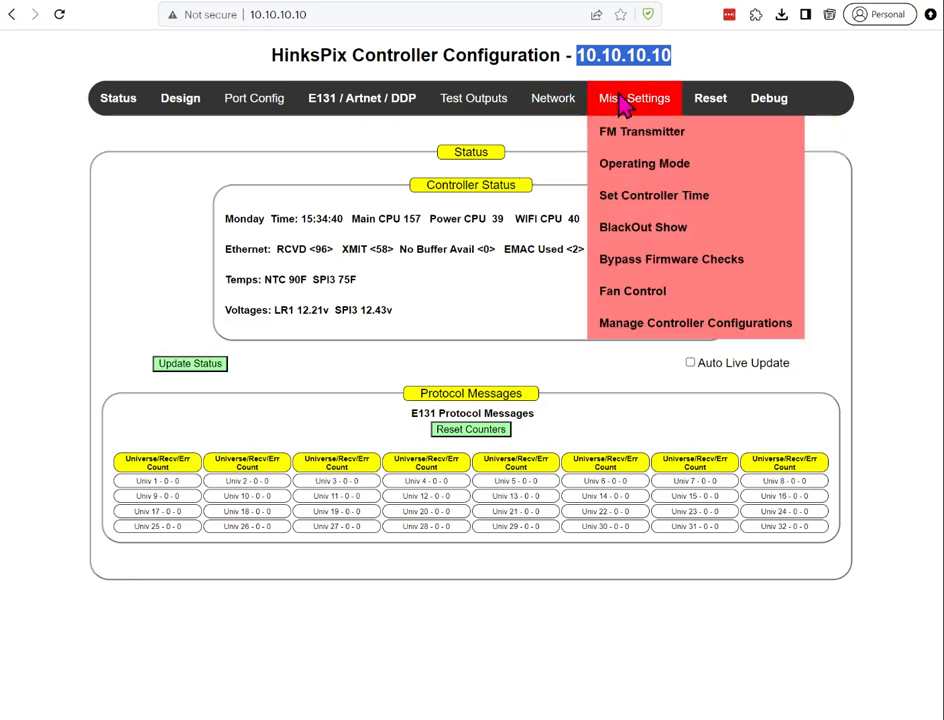
pyautogui.click(638, 166)
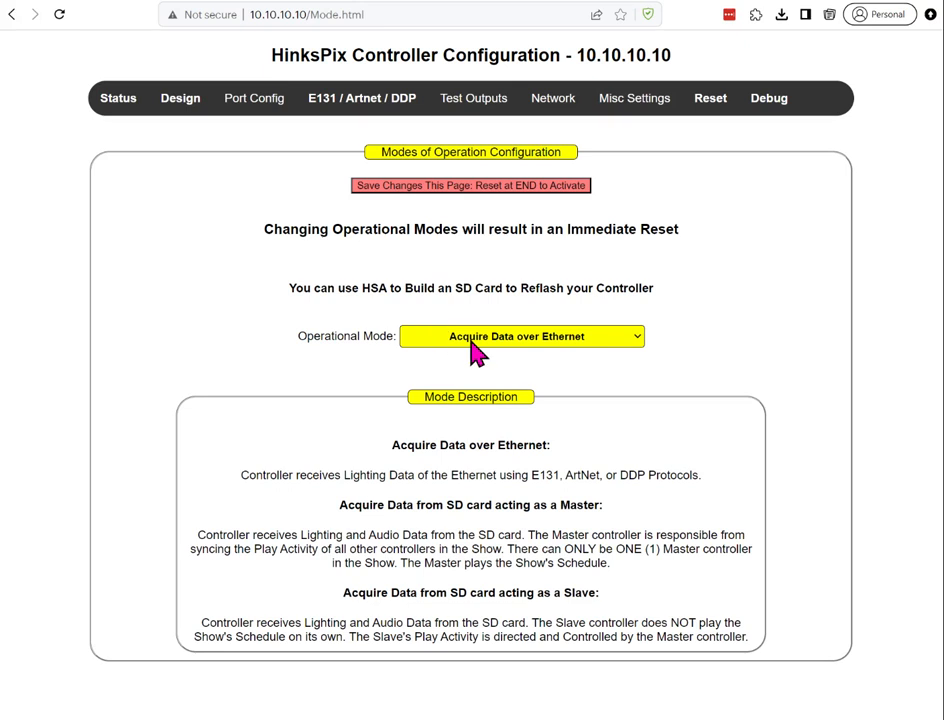
# Step: Review the available operational modes and save the controller's mode as Acquire Data over Ethernet
pyautogui.click(500, 337)
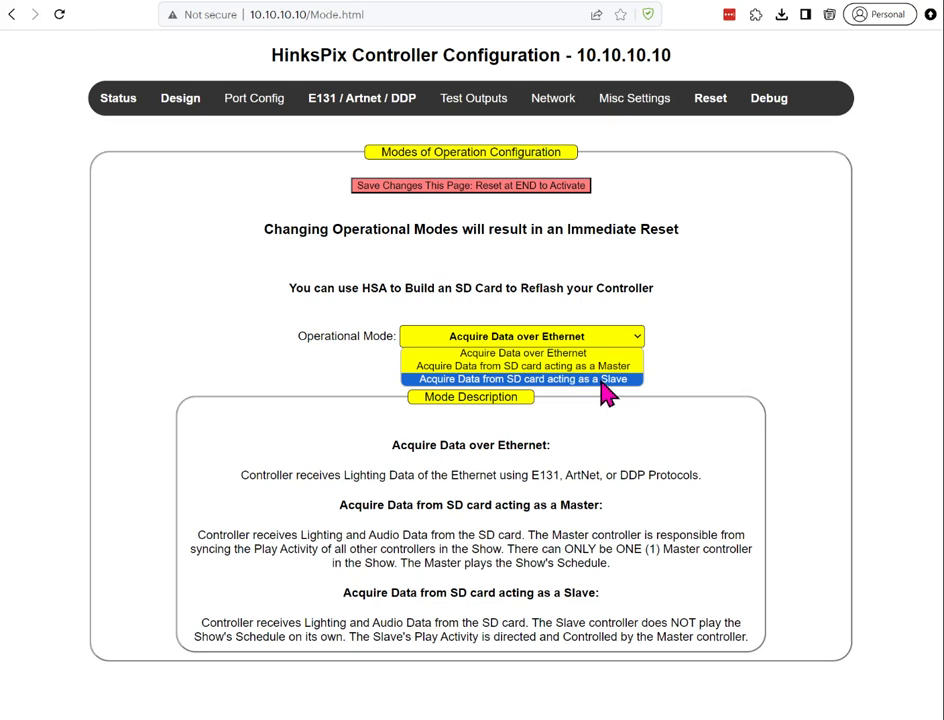
pyautogui.click(720, 345)
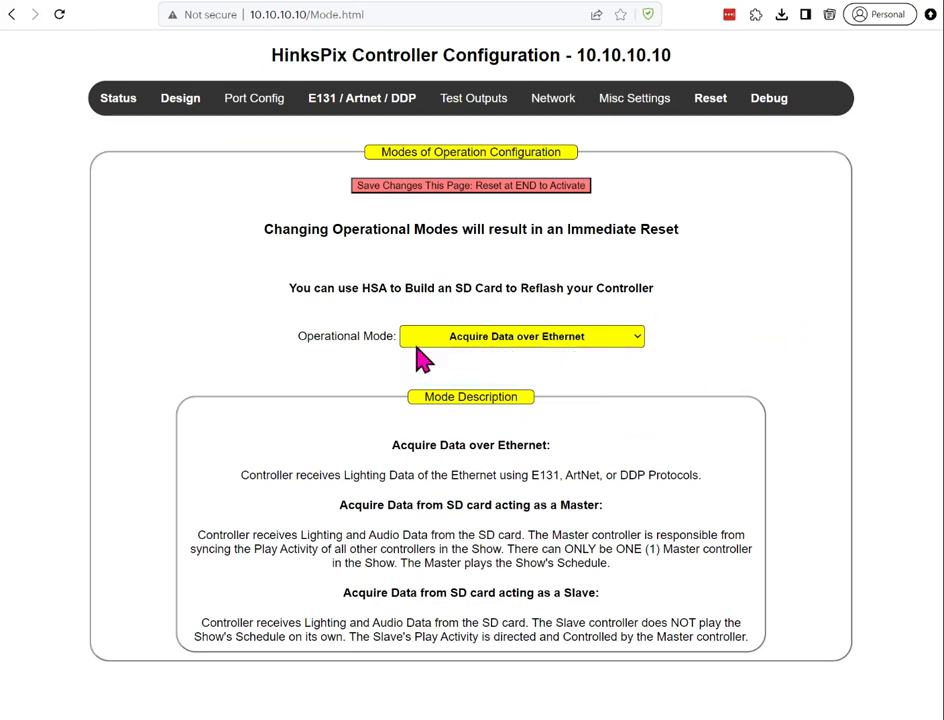
pyautogui.click(468, 188)
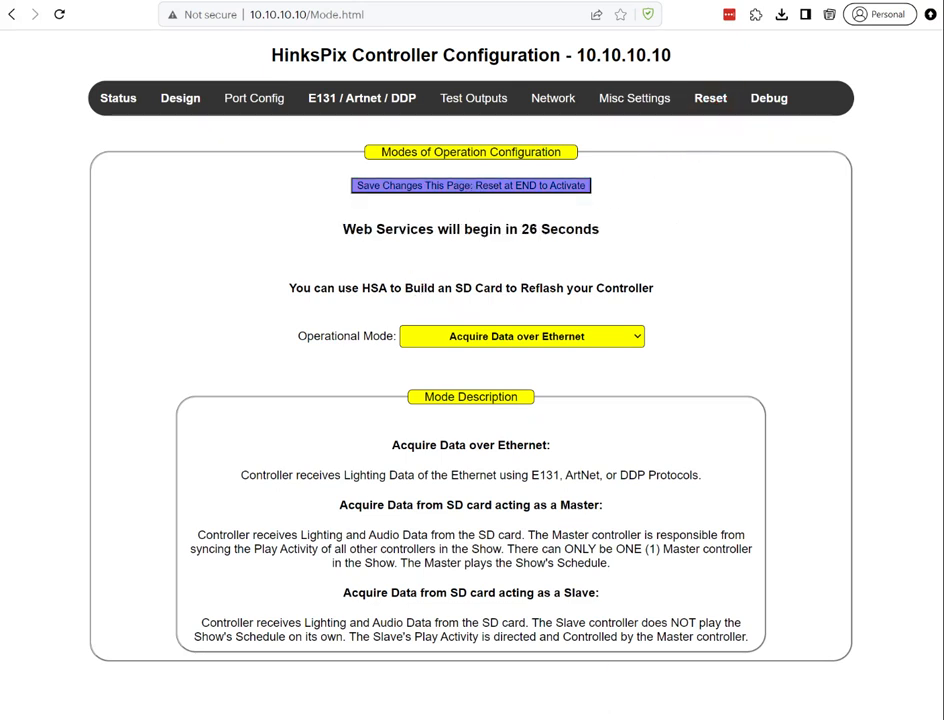
# Step: Return to xLights, set the HinksPix V2 CPU's Slave1 to Alphapix v3, and select the V2 CPU for export instead of the V3
pyautogui.hotkey('alt', 'Tab')
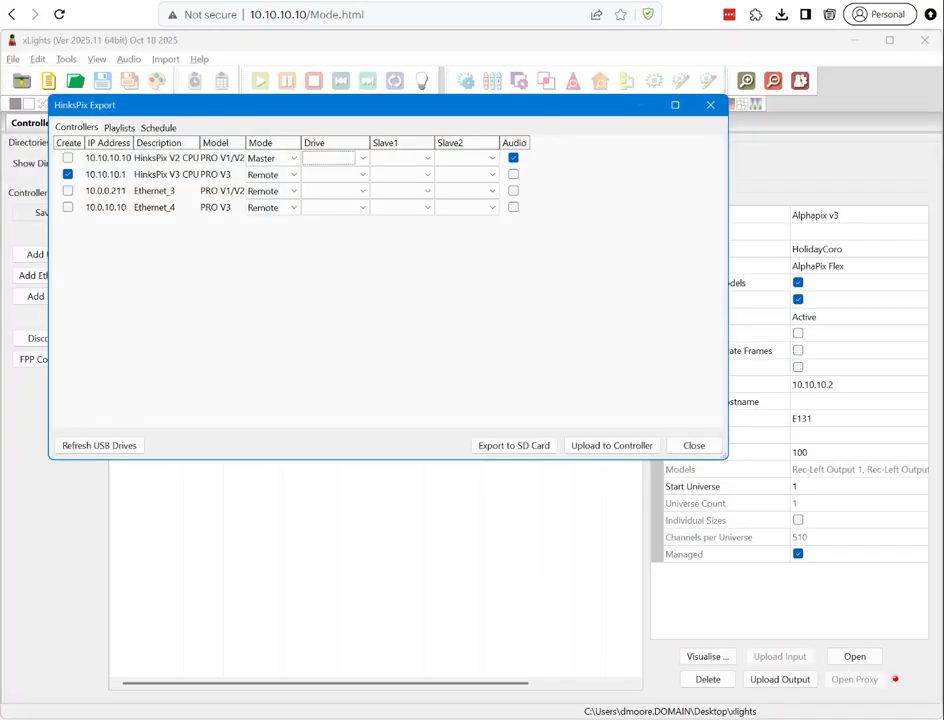
pyautogui.click(410, 160)
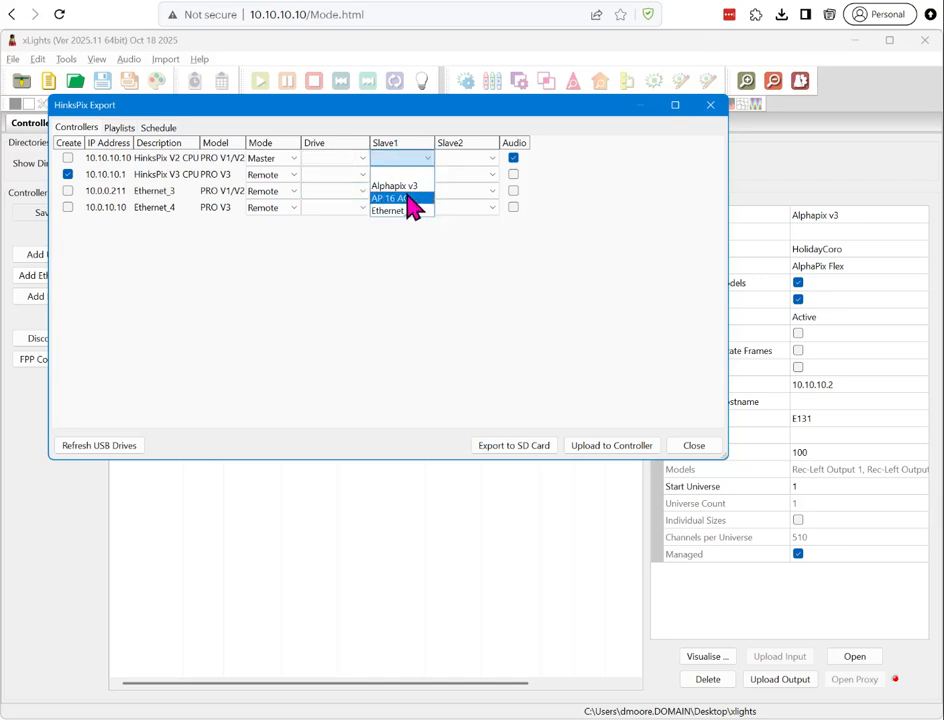
pyautogui.click(404, 187)
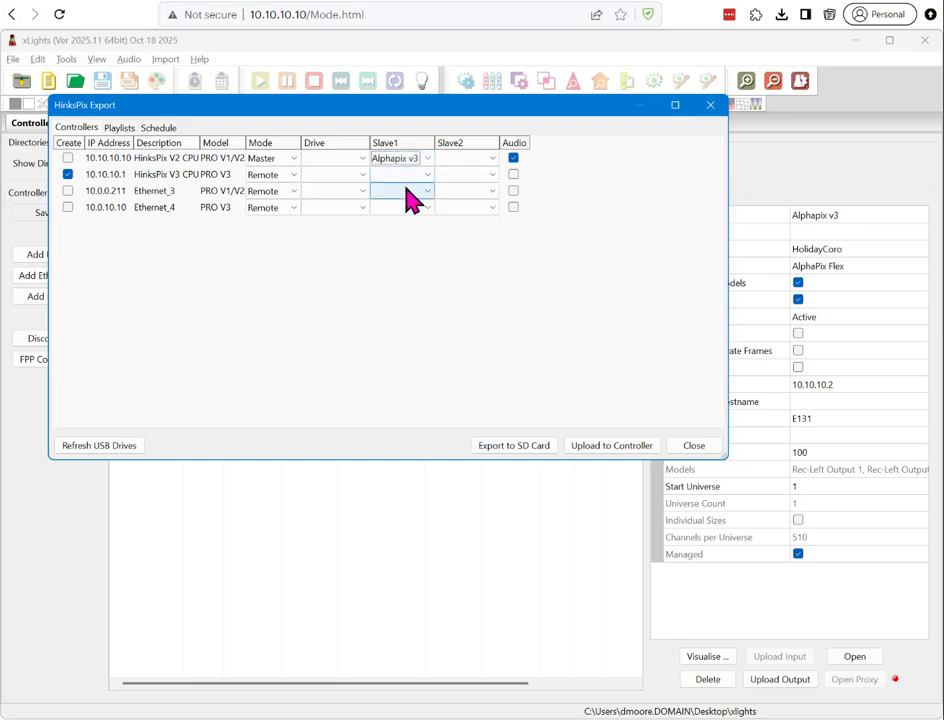
pyautogui.click(67, 174)
pyautogui.click(67, 158)
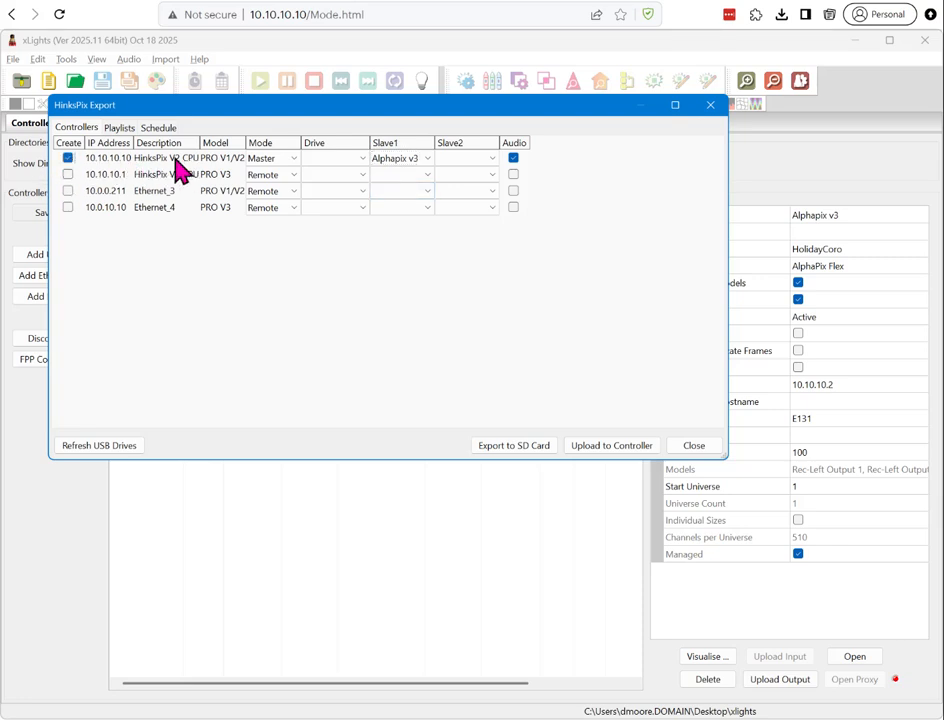